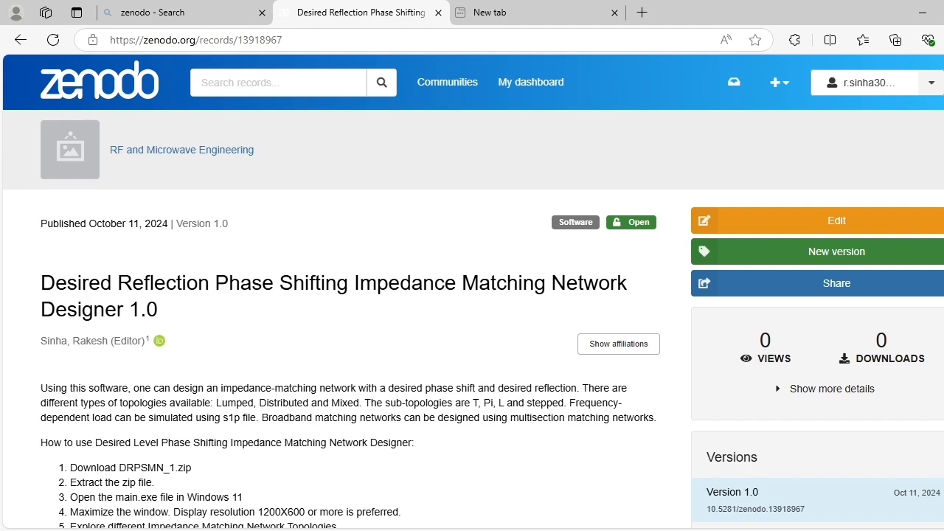
Step: Review the Zenodo record's description and file list, and download DRPSMN_1.zip
scroll(472, 295, down, 9)
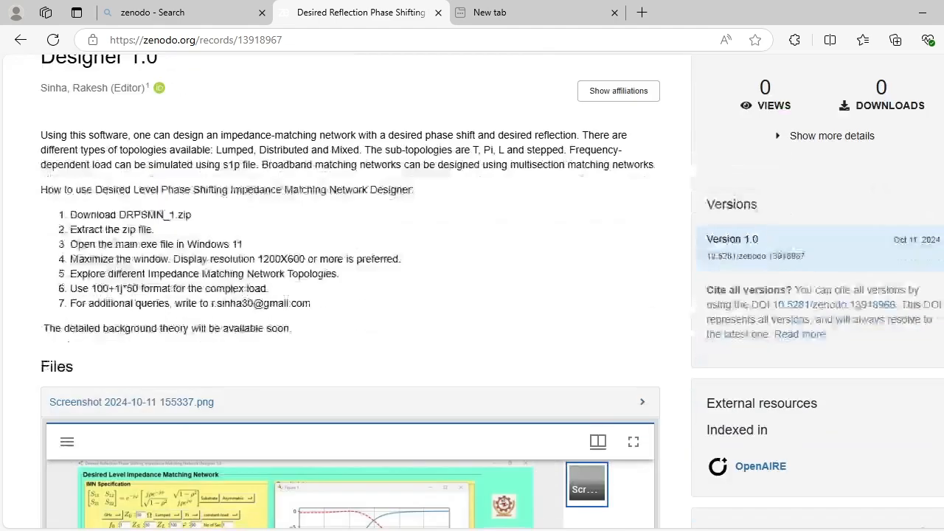
scroll(472, 295, down, 4)
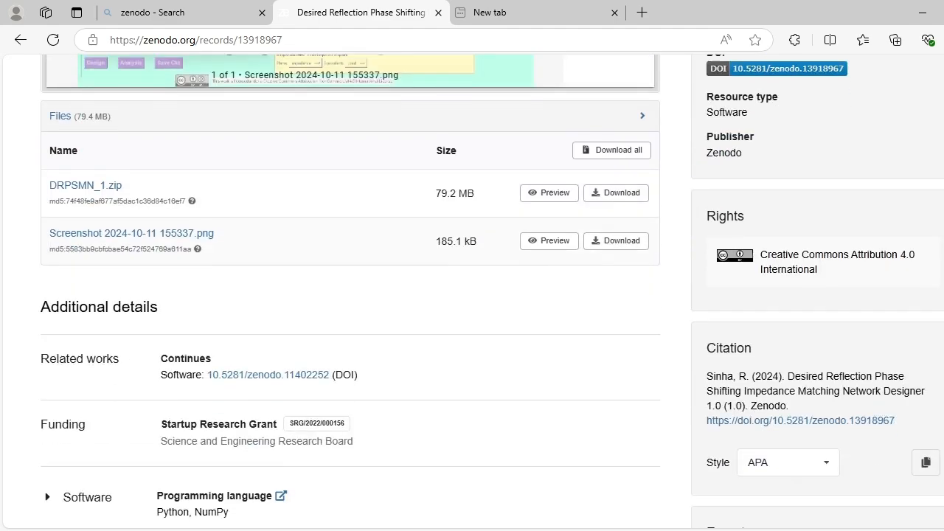
scroll(472, 295, down, 3)
scroll(472, 295, up, 7)
scroll(472, 295, up, 7)
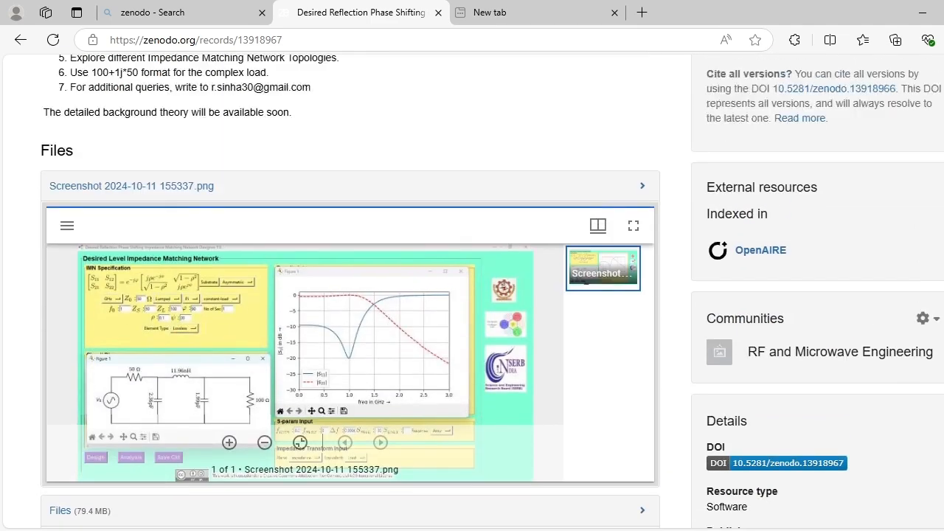
scroll(472, 295, down, 5)
scroll(472, 295, down, 4)
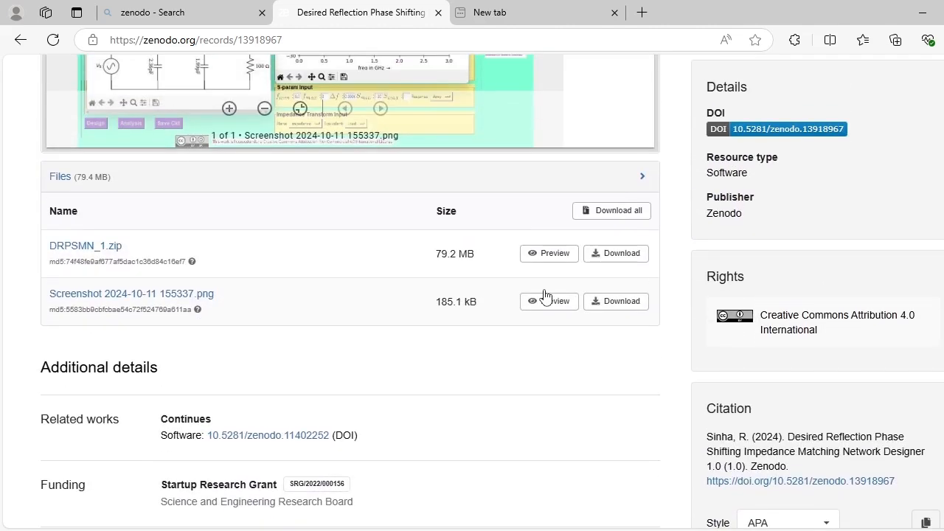
click(608, 258)
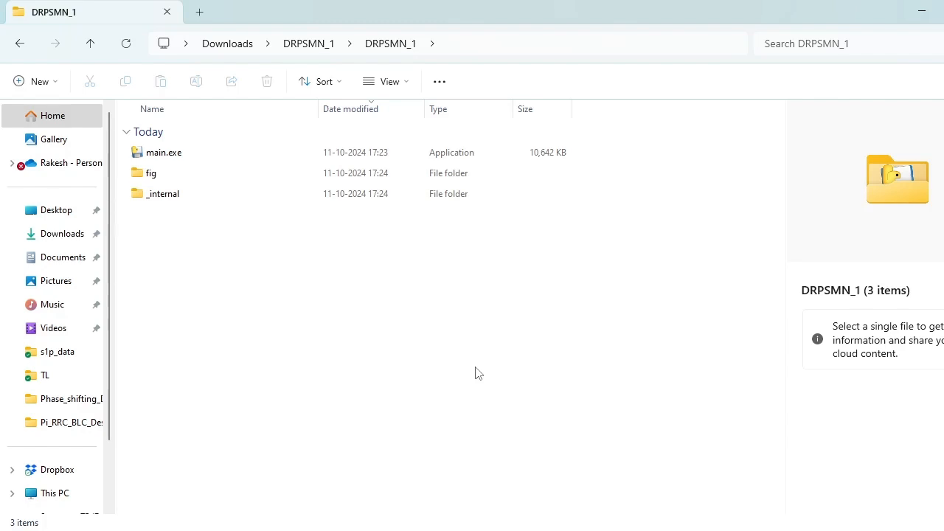
Step: Launch main.exe from the extracted DRPSMN_1 folder, allowing it past the SmartScreen warning, and maximize the designer window
double_click(162, 153)
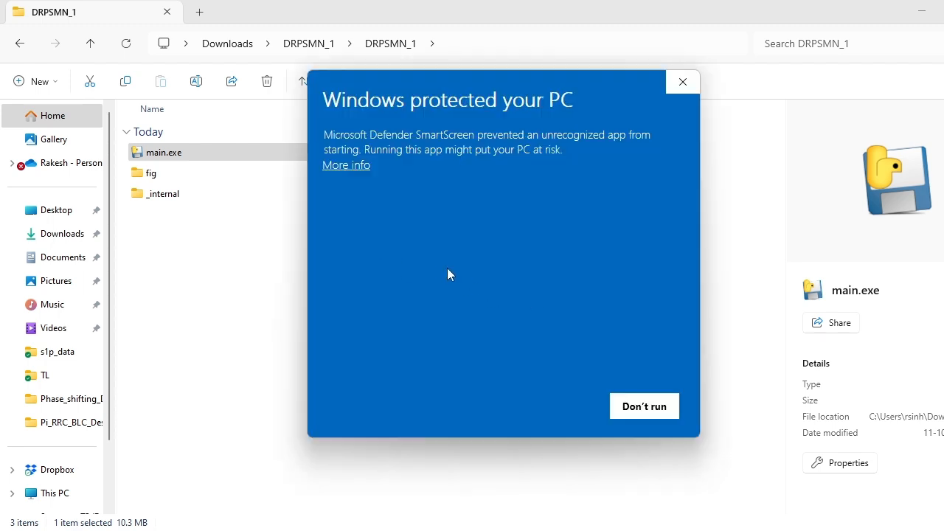
click(356, 166)
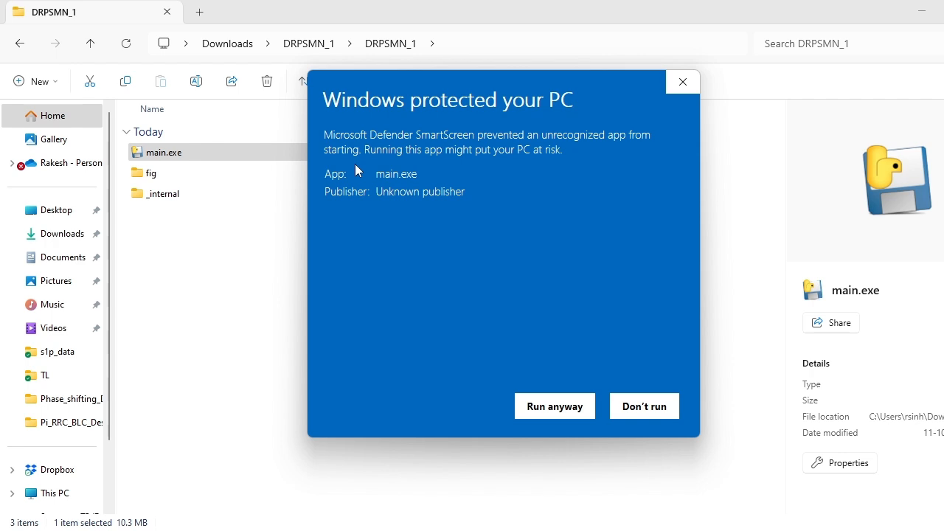
click(559, 407)
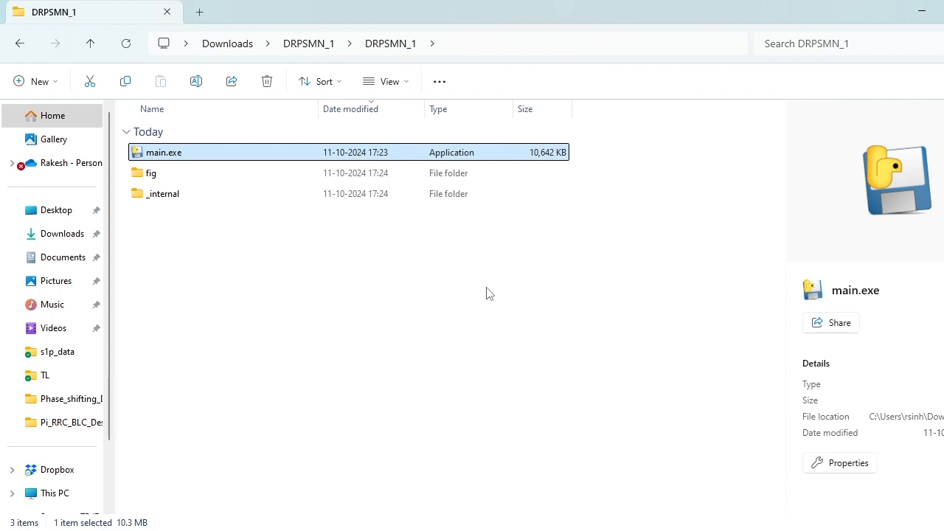
key(Return)
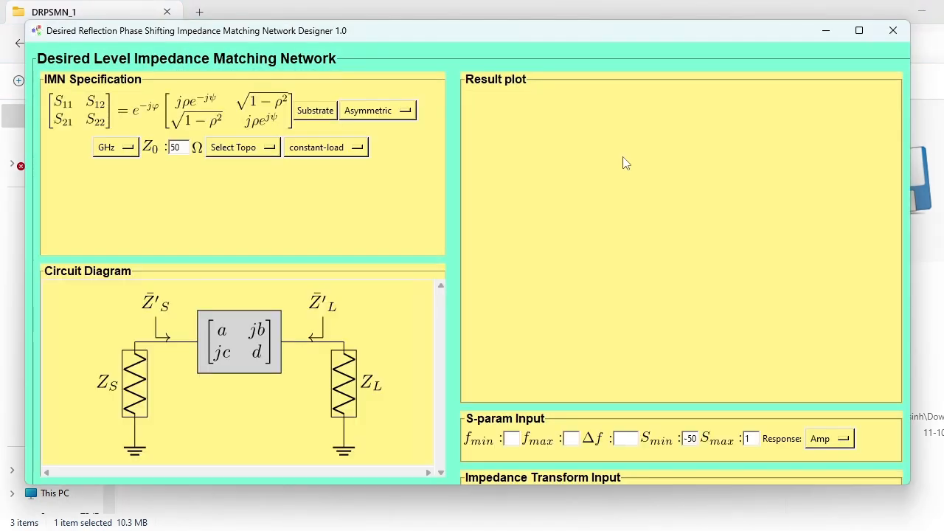
click(859, 31)
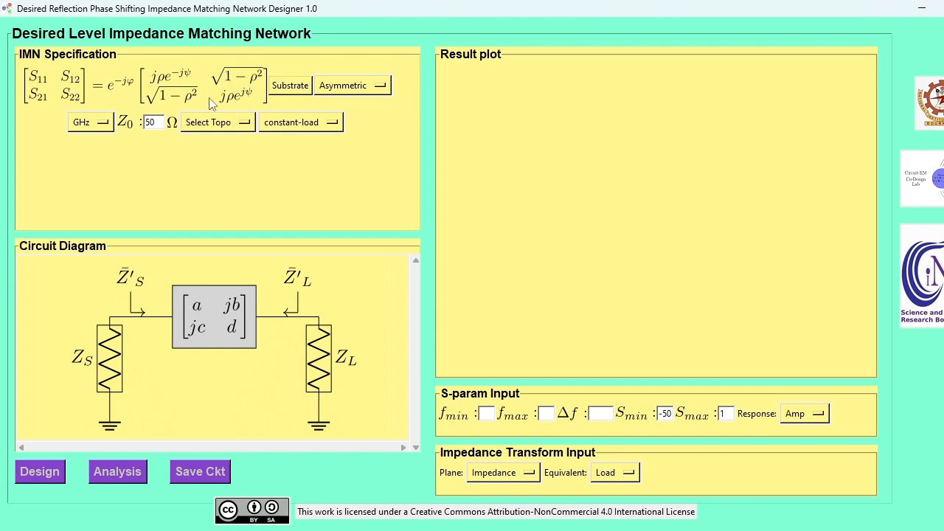
Step: Review the network symmetry options and the microstrip substrate settings without changing them
click(333, 85)
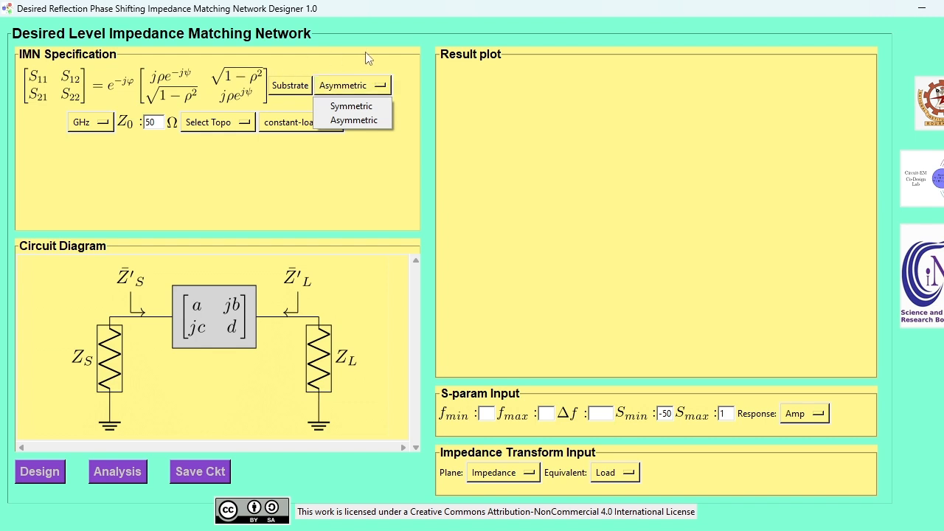
click(378, 153)
click(288, 83)
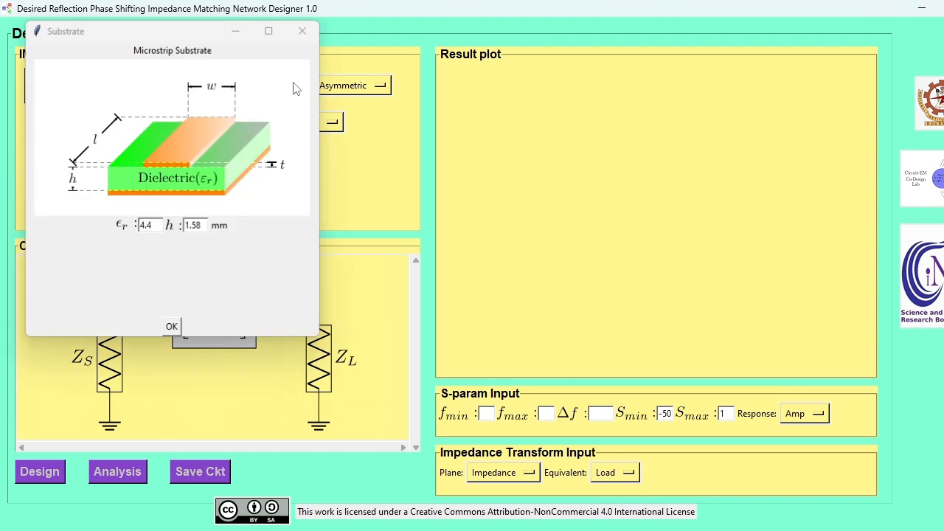
click(157, 229)
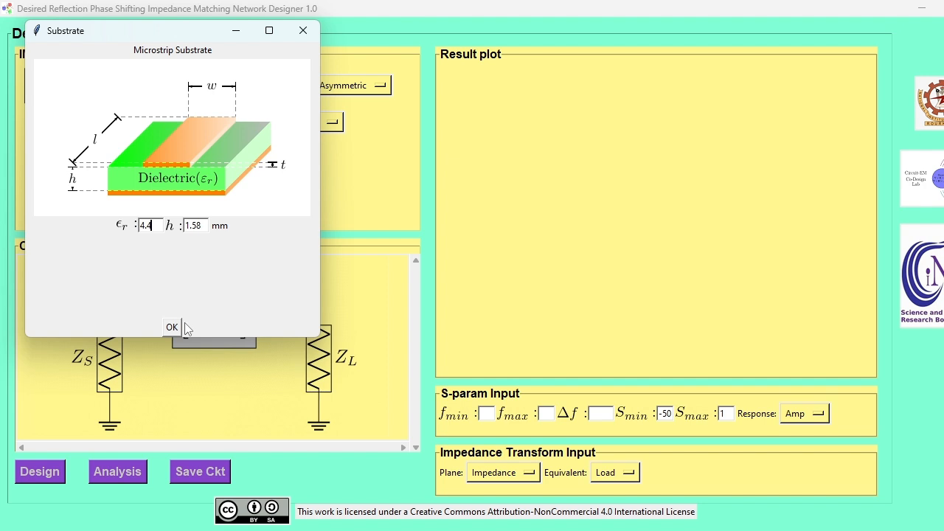
click(303, 30)
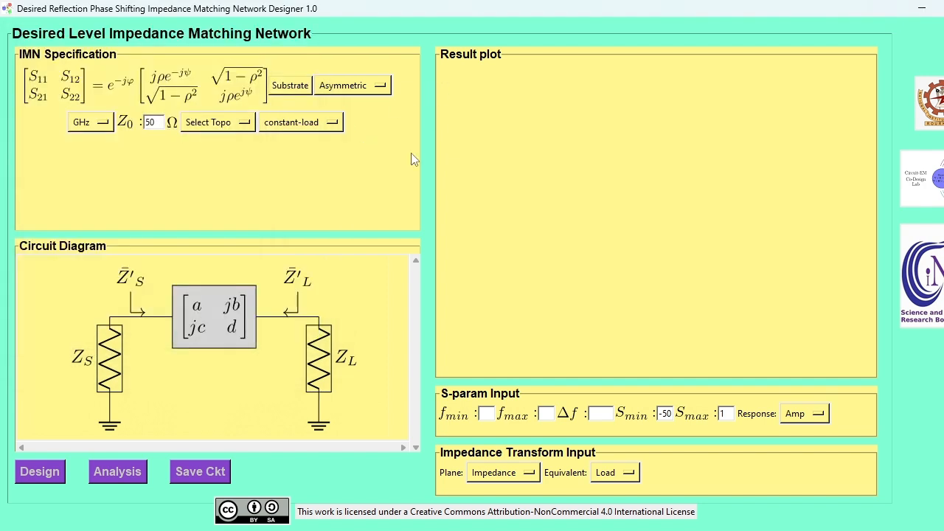
Step: Select the Lumped topology with the T sub-topology, and design and analyze the network with its default specification
click(239, 123)
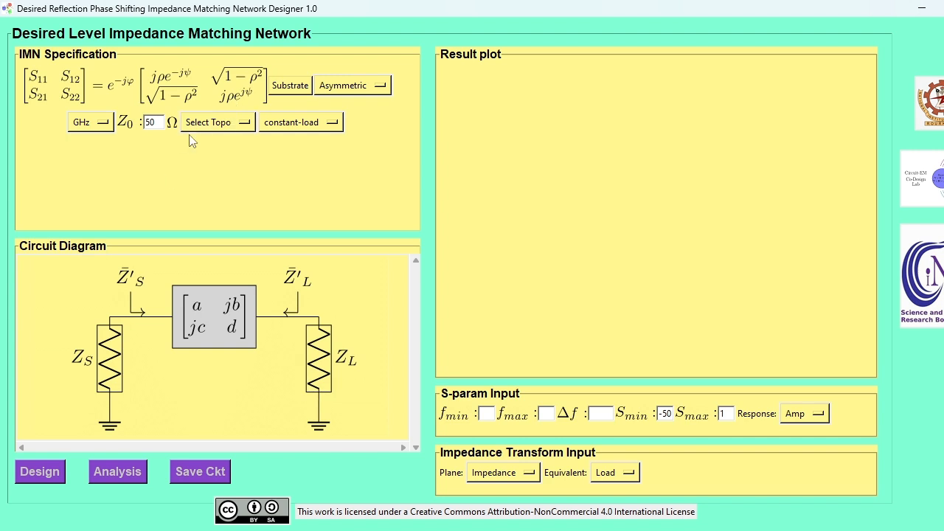
click(249, 123)
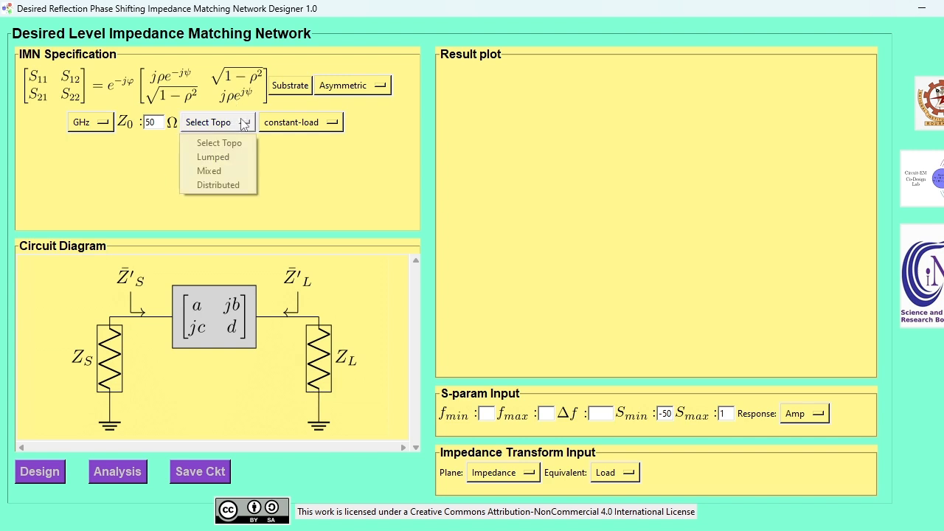
click(214, 157)
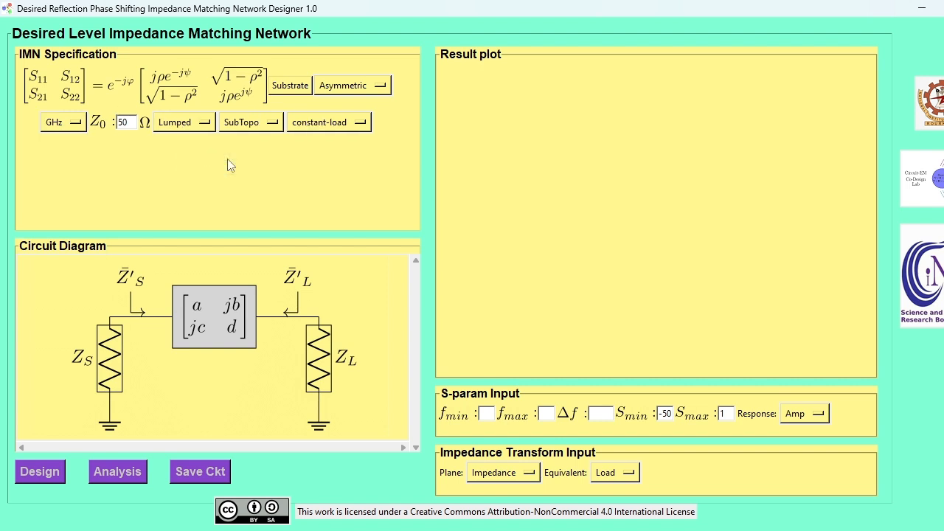
click(316, 127)
click(253, 128)
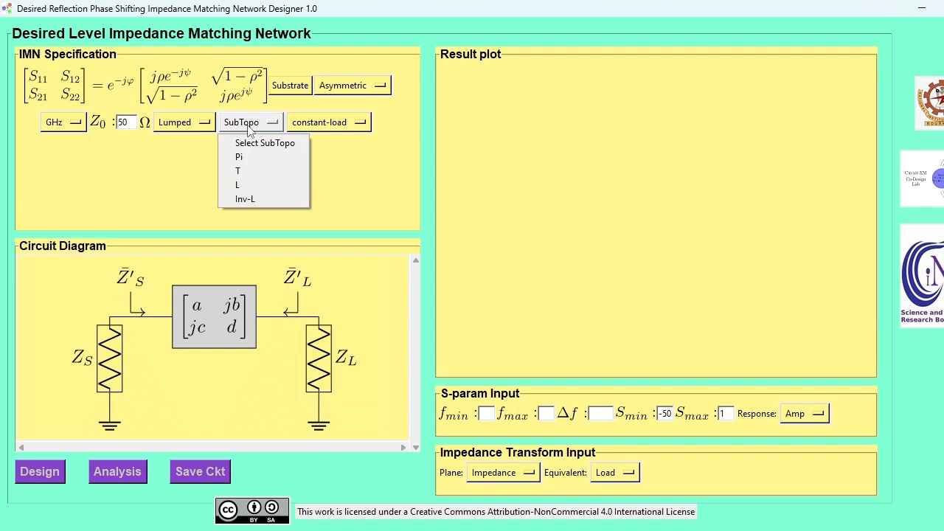
click(249, 173)
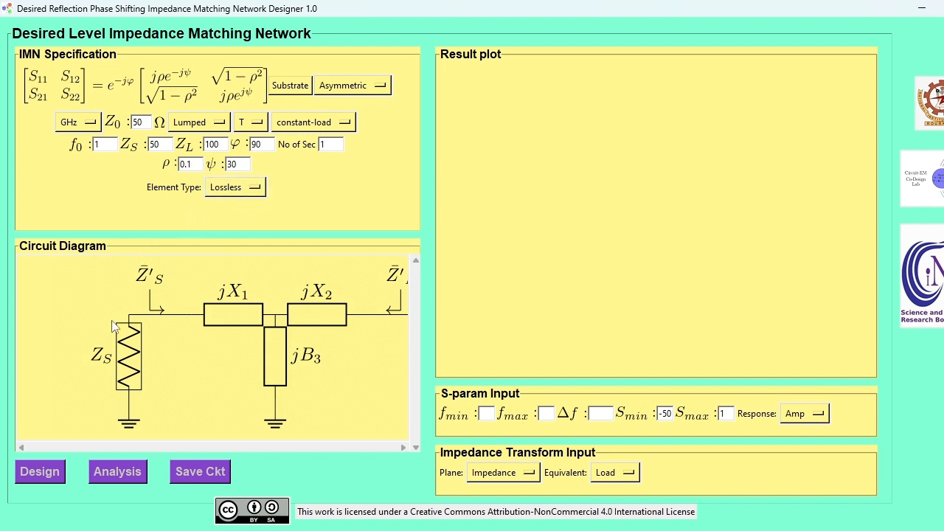
click(45, 474)
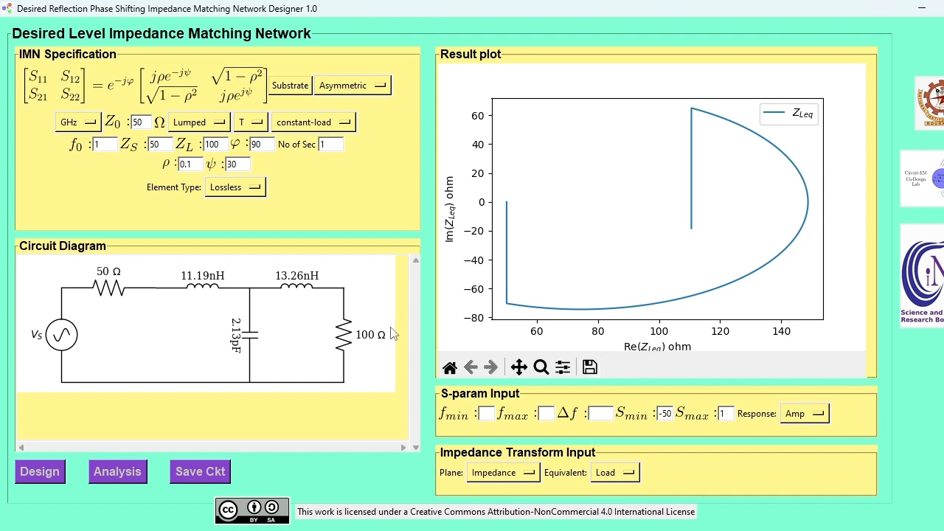
click(127, 475)
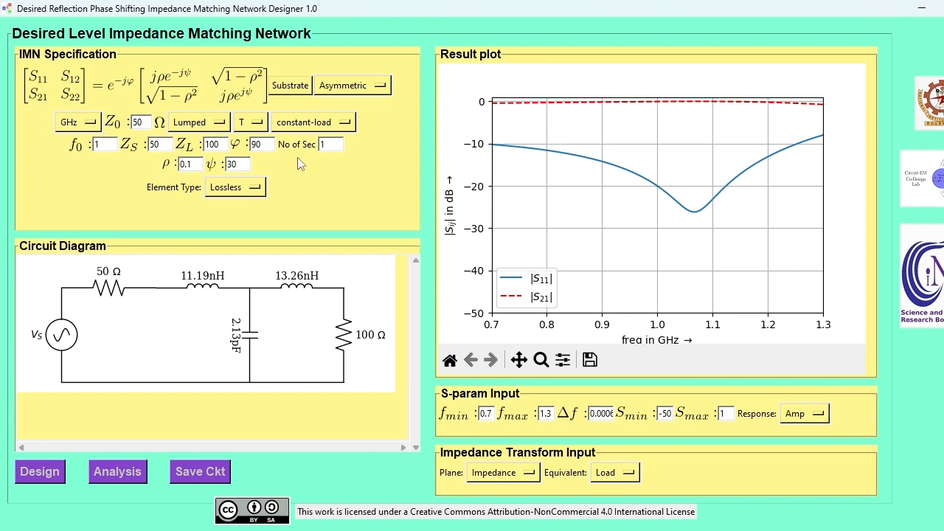
Step: Set the reflection phase ψ to 0, and redesign and analyze the T network
drag(235, 164, 223, 164)
key(BackSpace)
text(0)
click(45, 475)
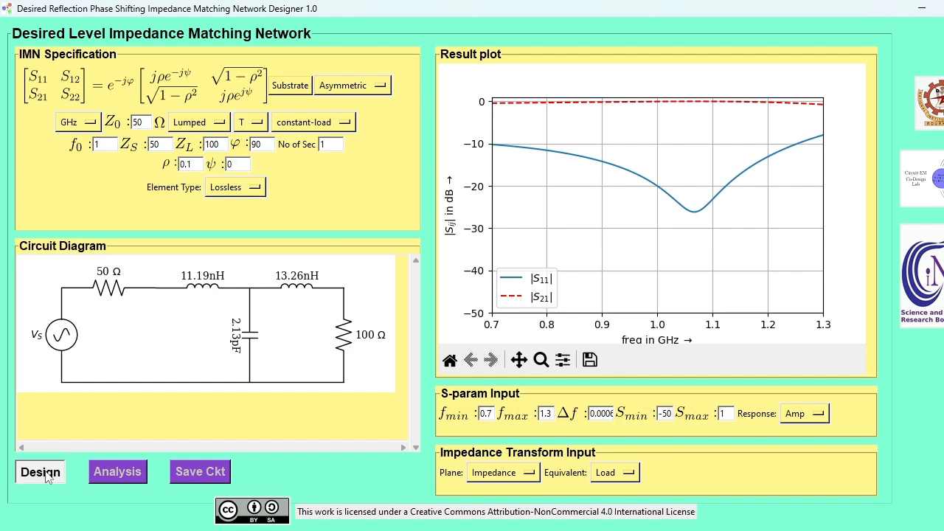
click(117, 475)
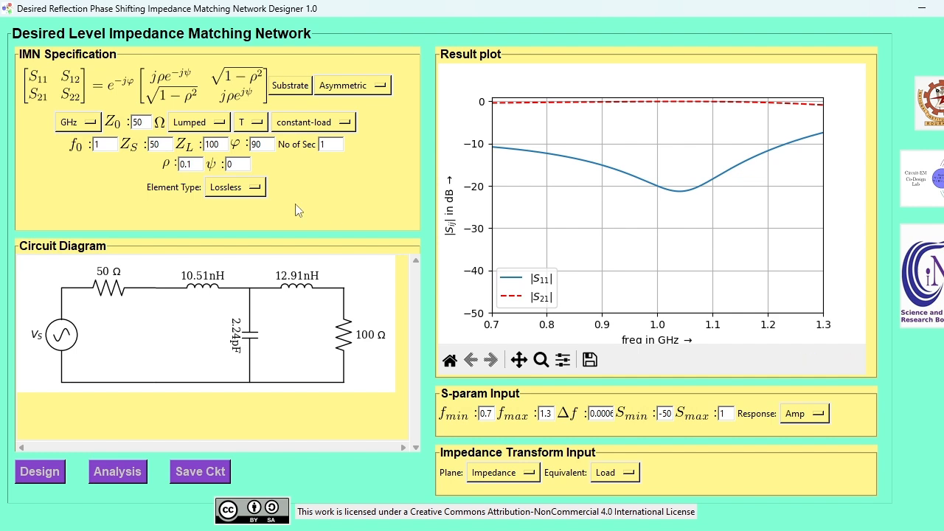
Step: Set the reflection phase ψ to -20, and redesign and analyze the T network
drag(247, 164, 220, 169)
text(-20)
click(49, 475)
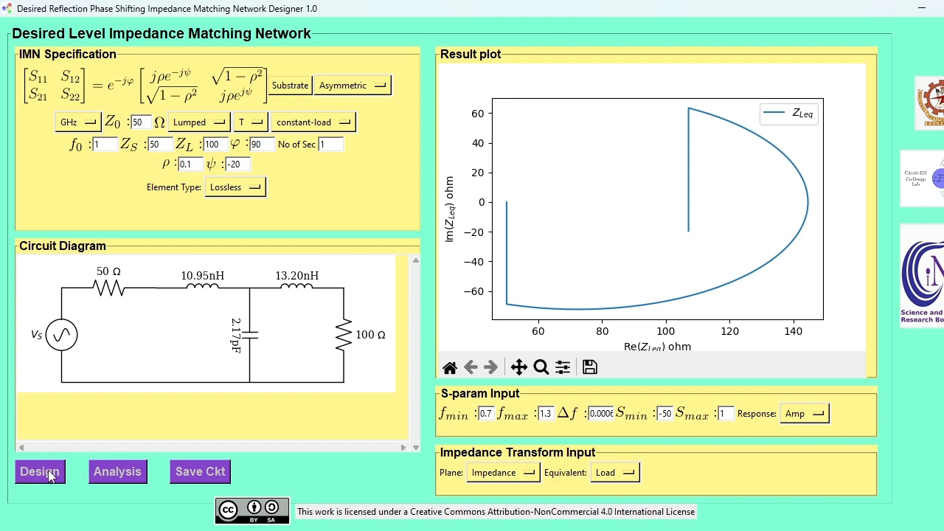
click(128, 478)
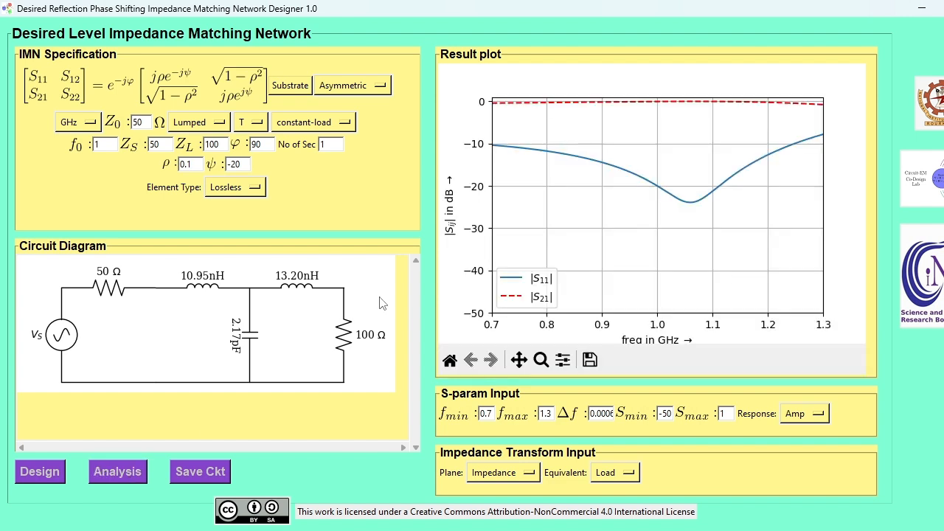
Step: Set the reflection phase ψ to 60, and redesign and analyze the T network
double_click(240, 163)
key(BackSpace)
click(40, 469)
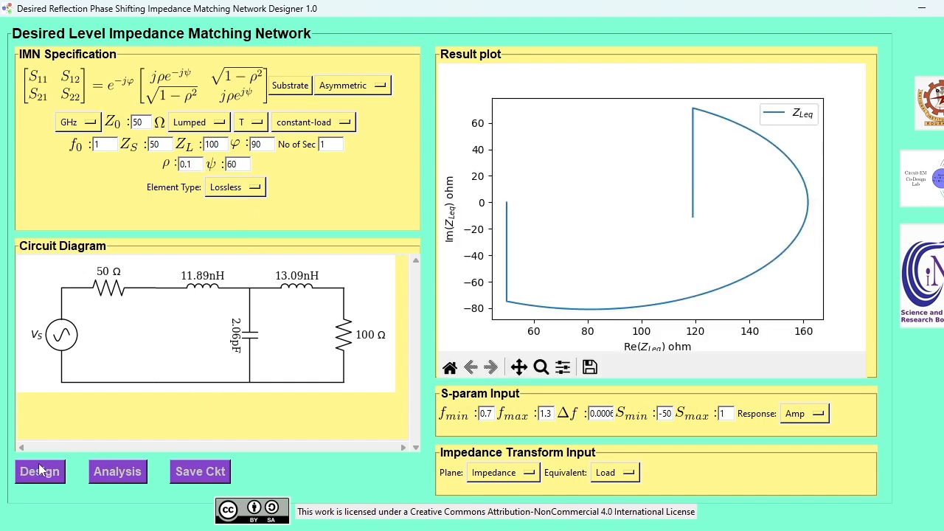
click(127, 473)
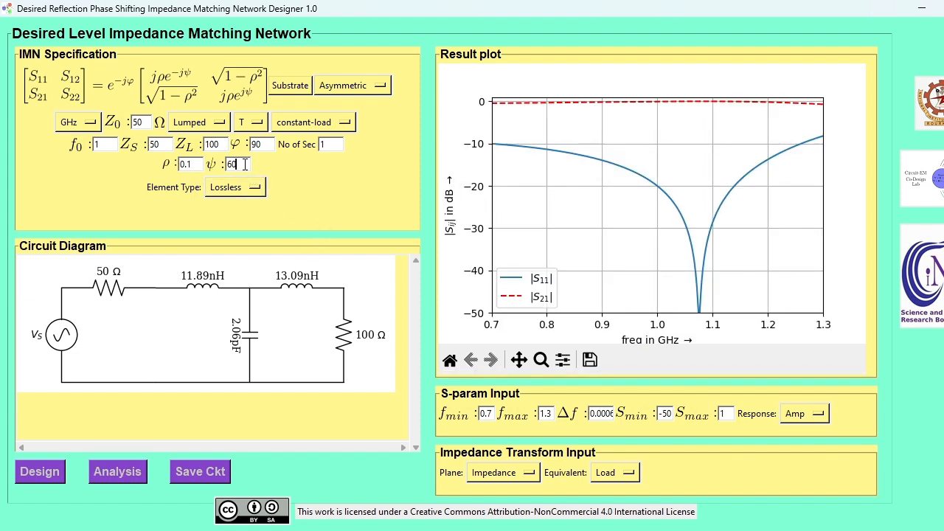
Step: Set the reflection phase ψ to 90, and redesign and analyze the T network
drag(244, 163, 199, 151)
click(55, 472)
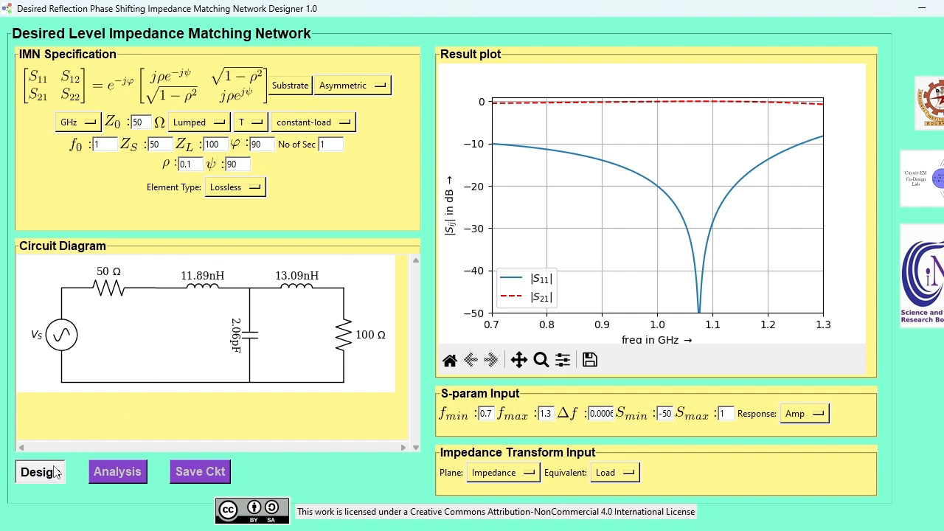
click(121, 472)
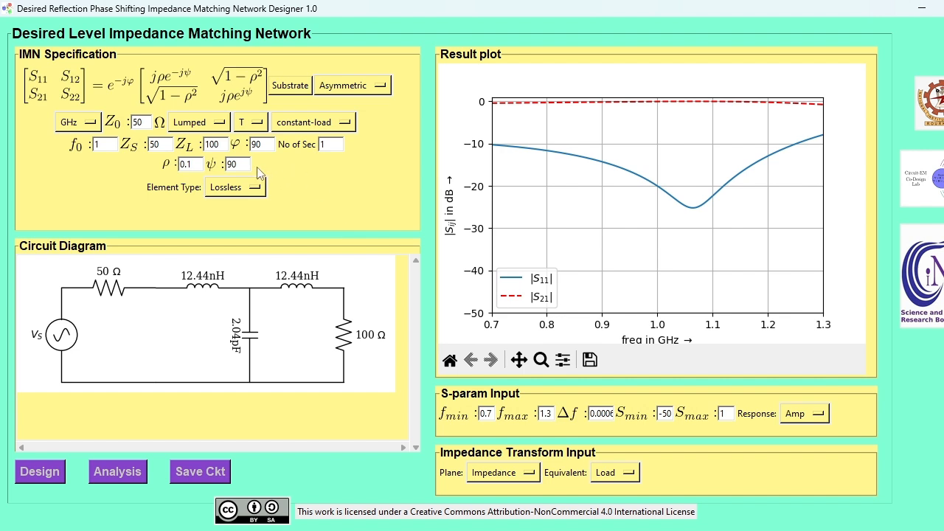
Step: Set the reflection phase ψ to 120, and redesign and analyze the T network
drag(244, 164, 209, 163)
click(57, 475)
click(103, 473)
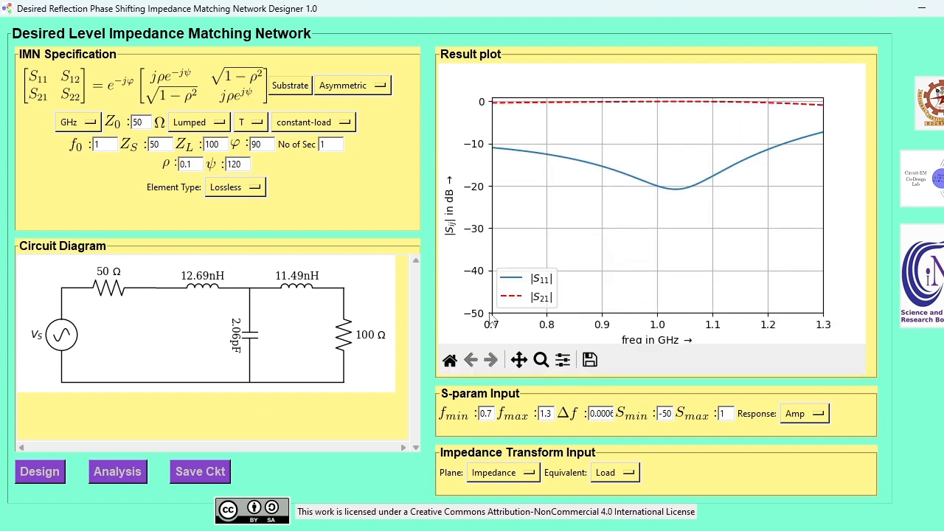
Step: Set the reflection phase ψ to 140, and redesign and analyze the T network
drag(237, 164, 227, 163)
click(50, 472)
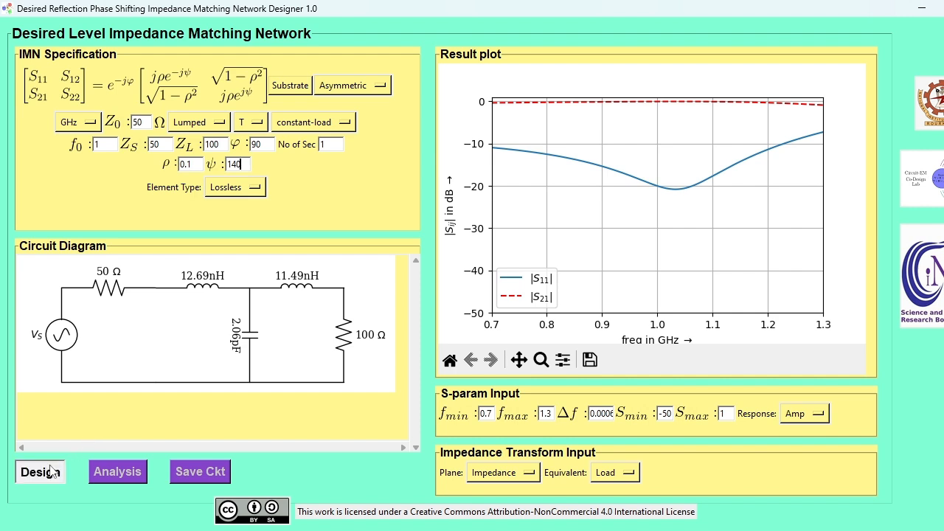
click(118, 474)
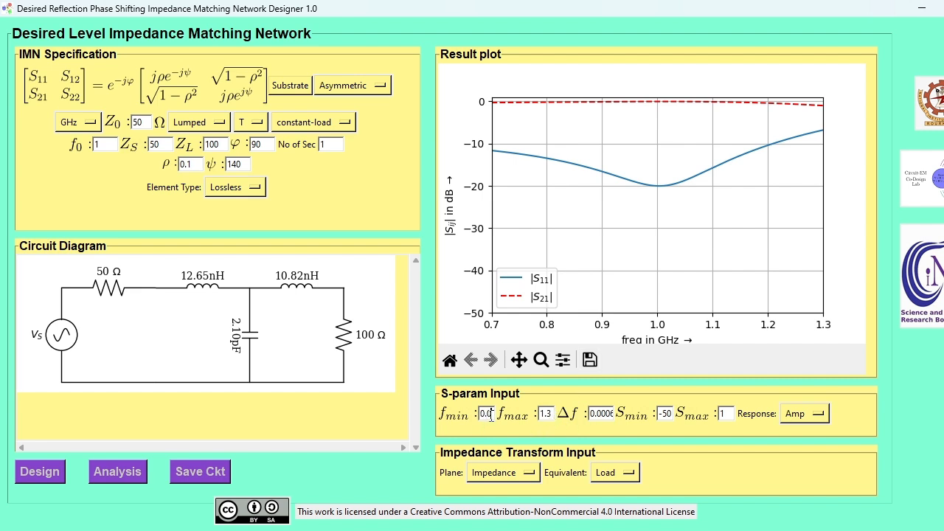
Step: Replot the S-parameters from 0.01 to 3 GHz with S_min at -30, and switch the plotted response to Phase
drag(553, 415, 539, 415)
text(3)
click(129, 477)
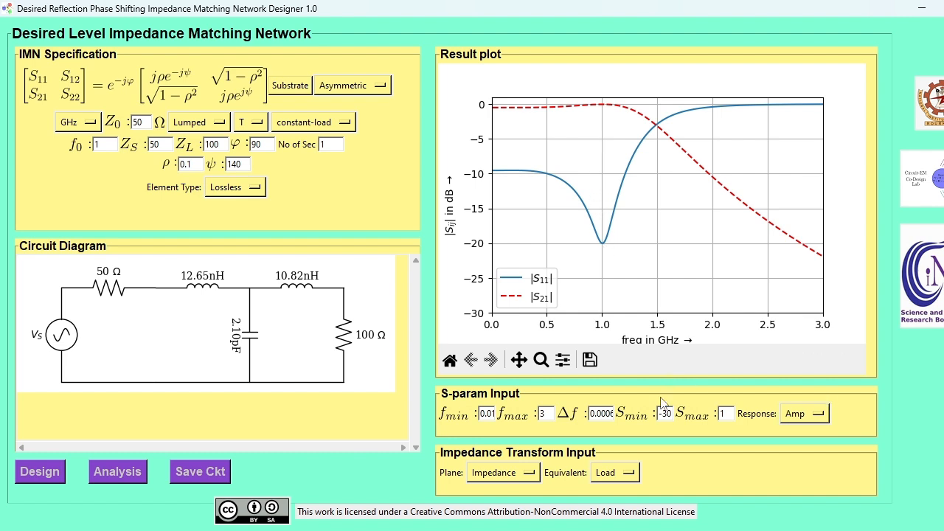
click(802, 413)
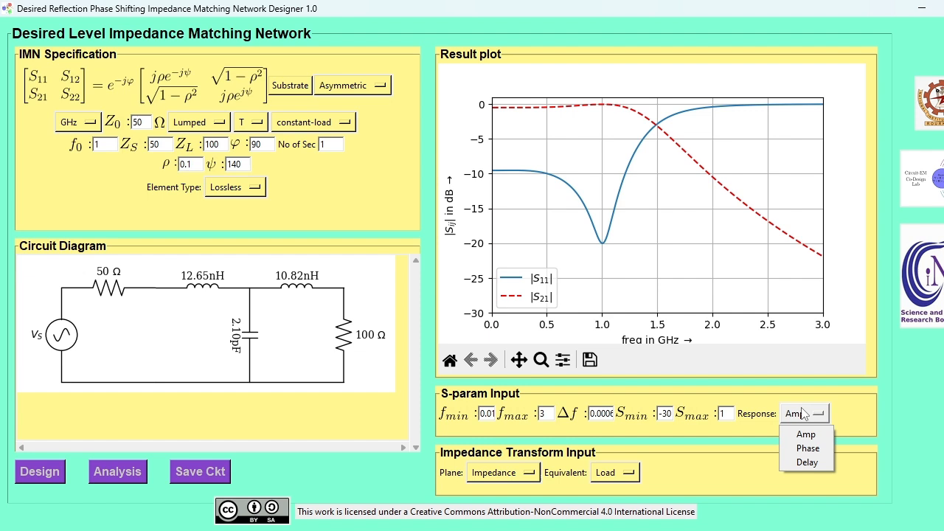
click(808, 449)
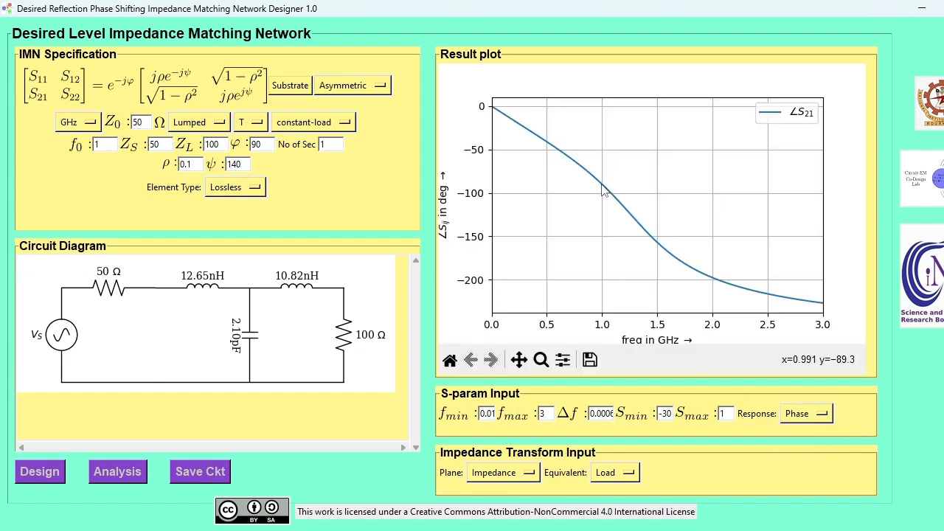
Step: Mark the S21 phase curve near 1 GHz with a data label, shift the label below the curve, and remove it
click(602, 187)
drag(561, 153, 566, 218)
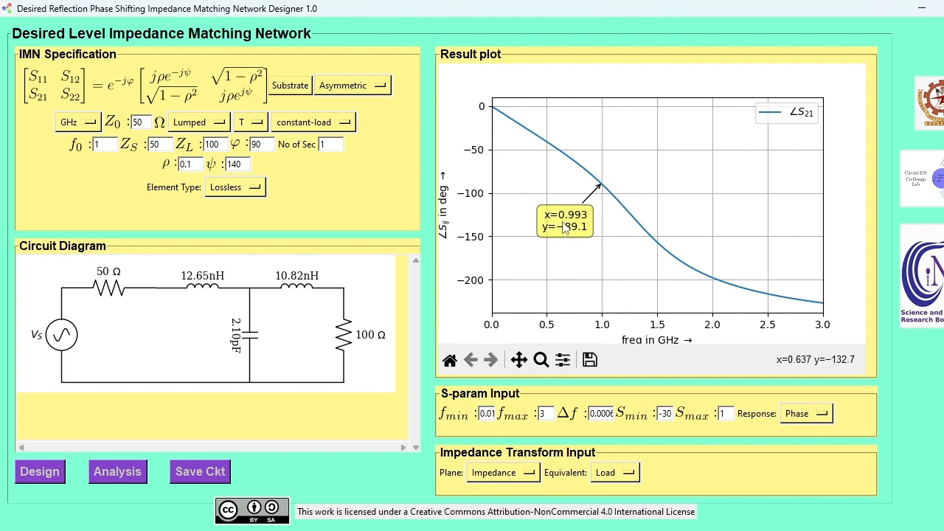
right_click(573, 228)
Step: View the Delay response of the T network and switch the plotted response back to Amp
click(818, 417)
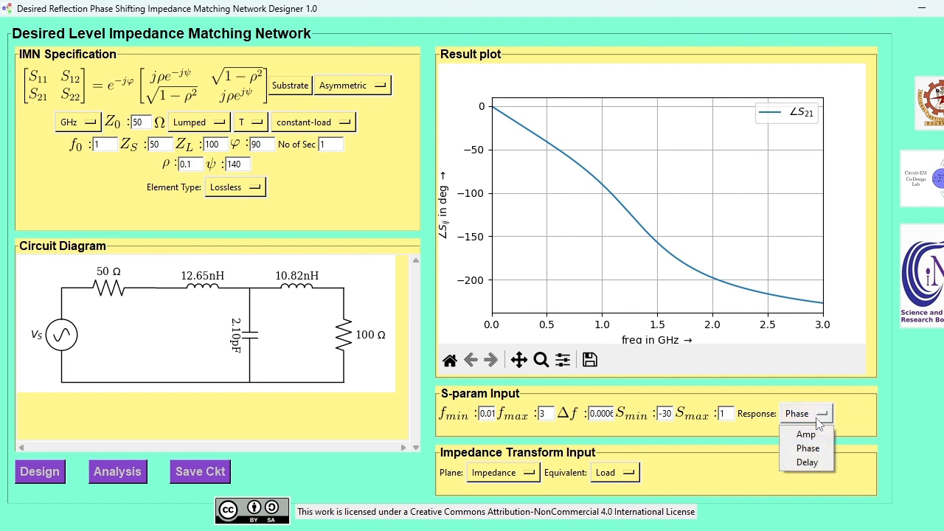
click(807, 462)
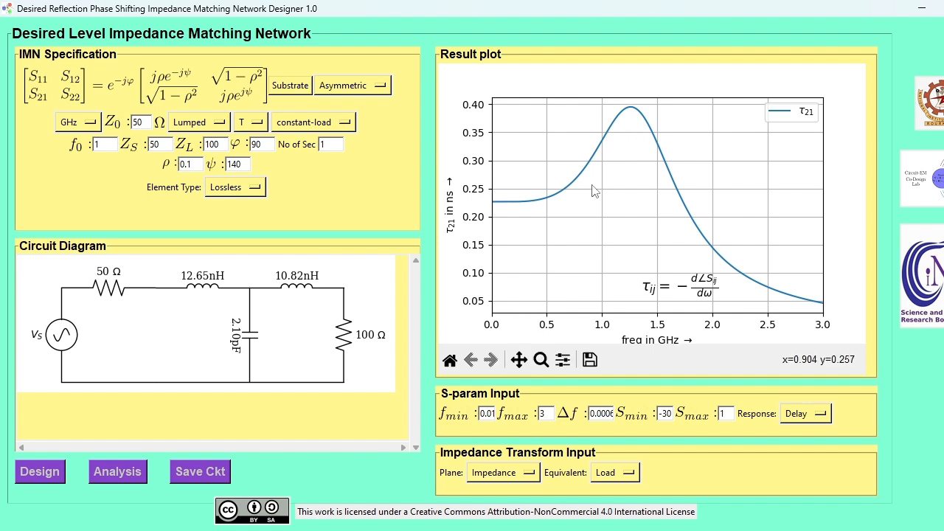
click(811, 414)
click(812, 433)
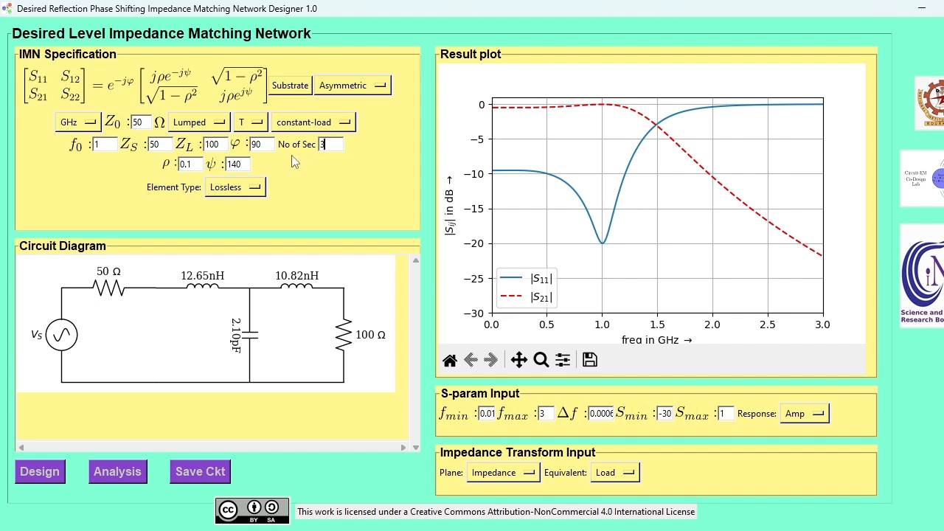
Step: Set the number of sections to 3 and φ to 270, and redesign and analyze the lumped T network
drag(267, 145, 237, 142)
click(51, 467)
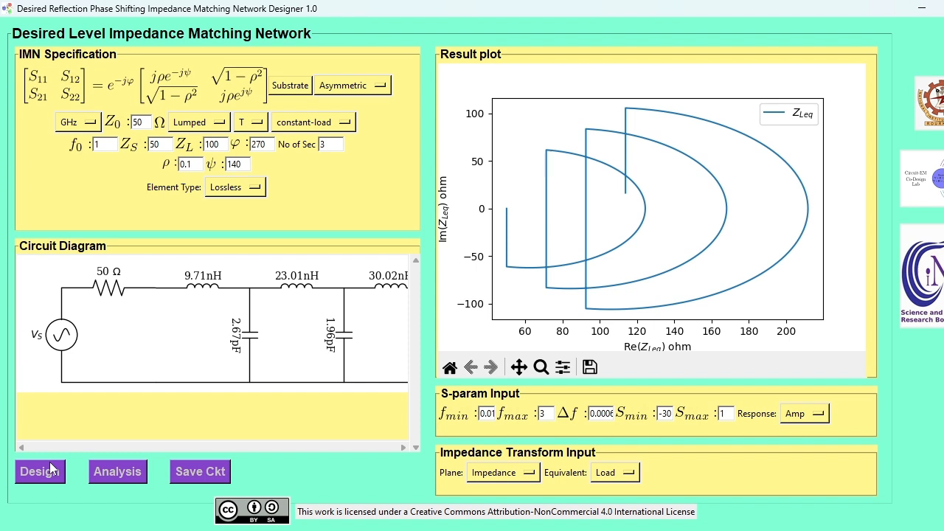
click(118, 478)
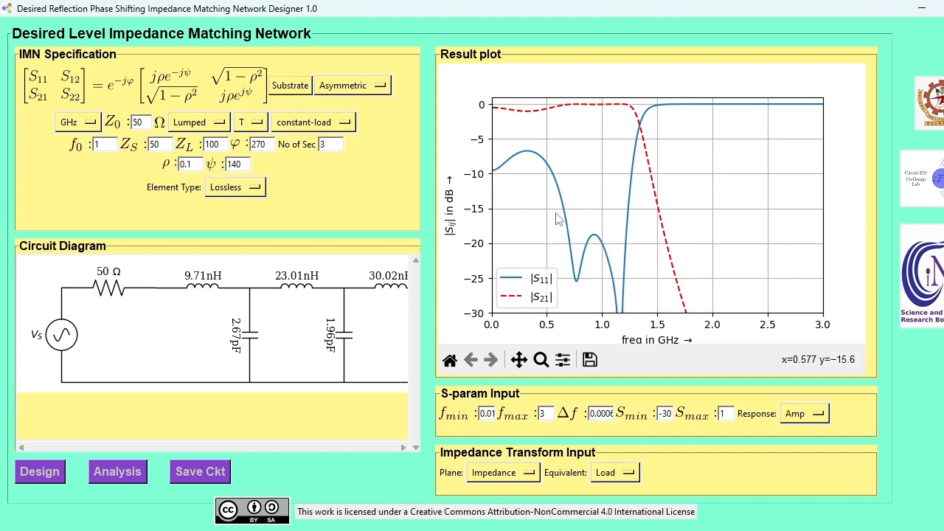
Step: Set the reflection phase ψ to 0, and redesign and analyze the three-section T network
drag(248, 165, 231, 164)
key(BackSpace)
click(52, 476)
click(131, 473)
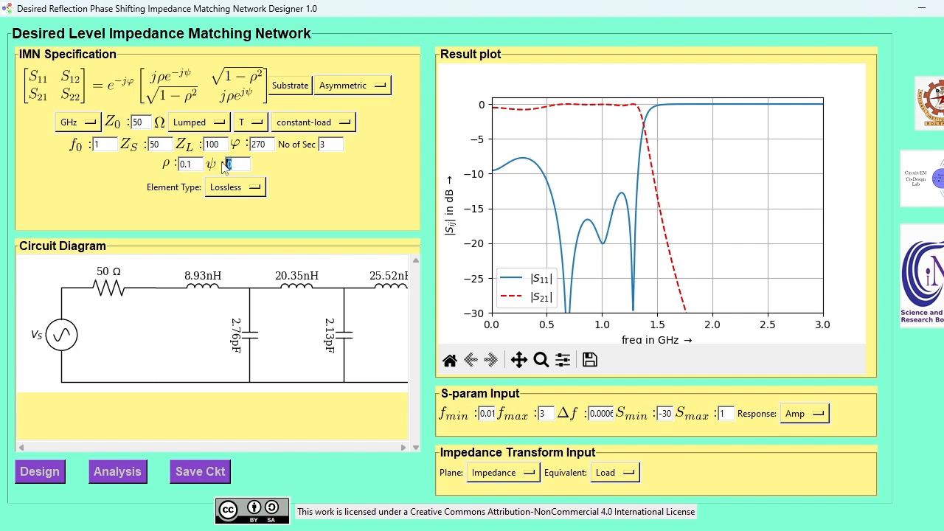
Step: Change the reflection phase ψ of the three-section T network, and rerun its design and analysis
click(57, 473)
click(136, 477)
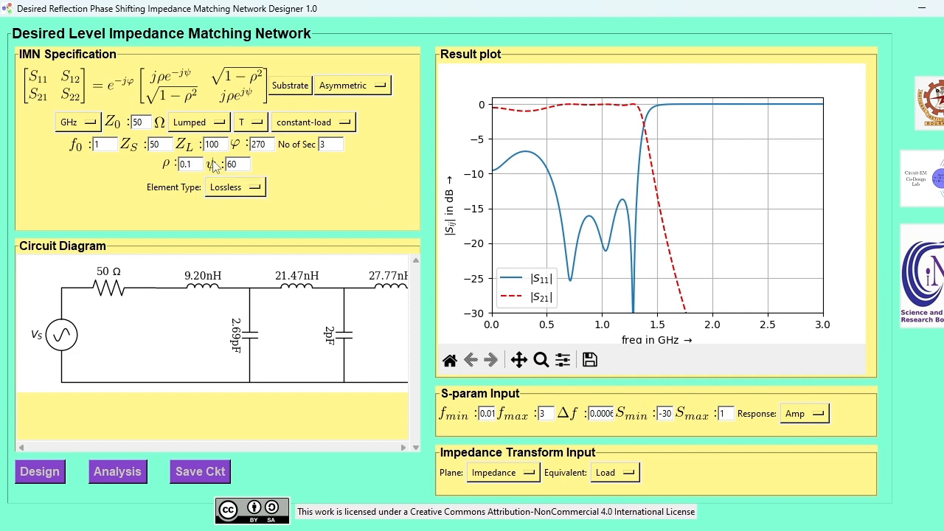
Step: Set the reflection phase ψ to 60, redesign and analyze the three-section network, and inspect the load end of its circuit
click(52, 475)
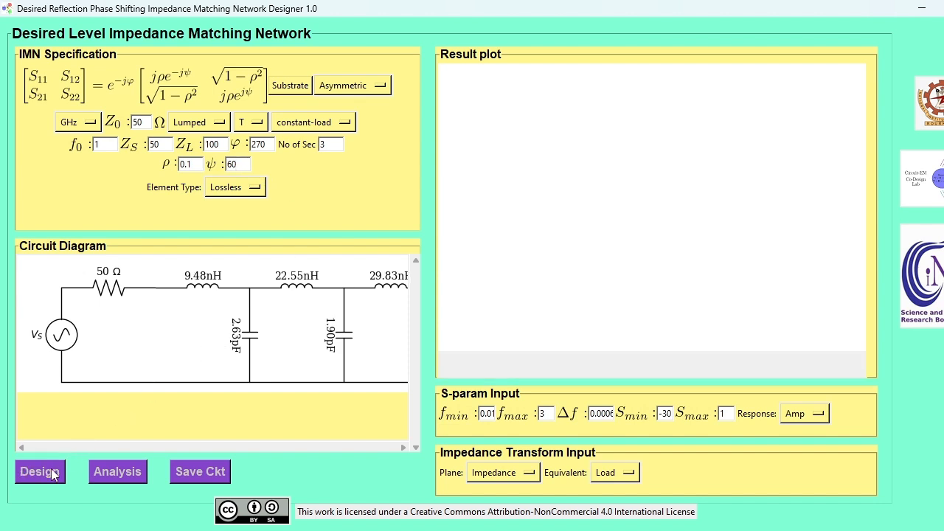
click(115, 473)
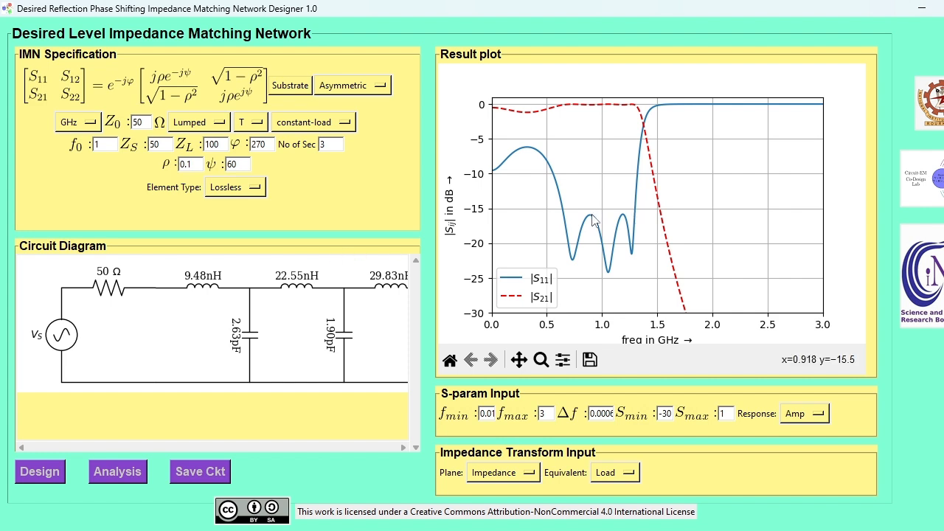
click(402, 445)
click(402, 445)
click(402, 445)
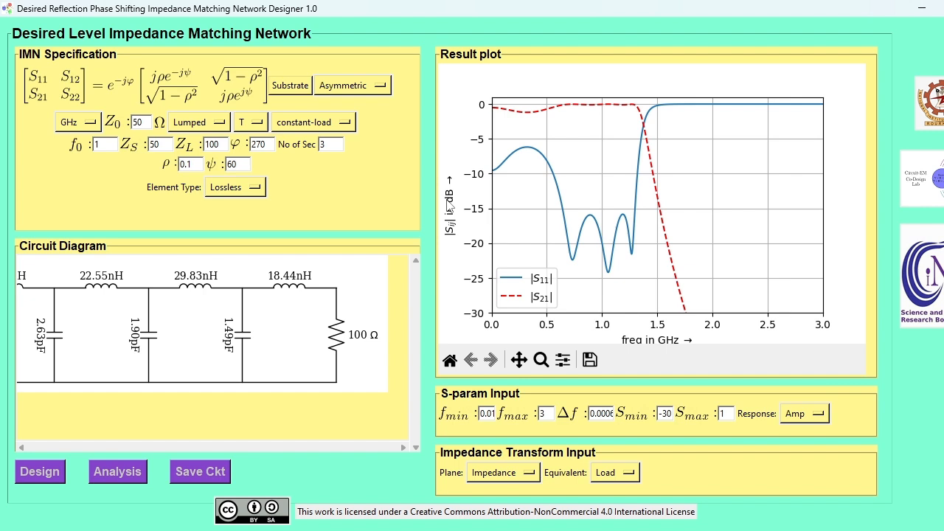
Step: Switch the load to freq-dependent and load dipole.s1p from the Antenna_toolbox_examples folder on the Desktop as Z_L
click(344, 127)
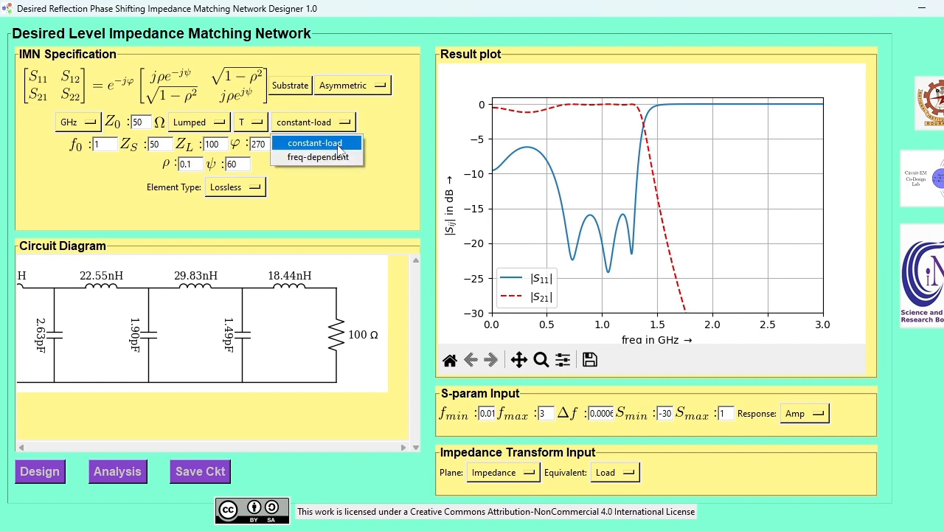
click(337, 157)
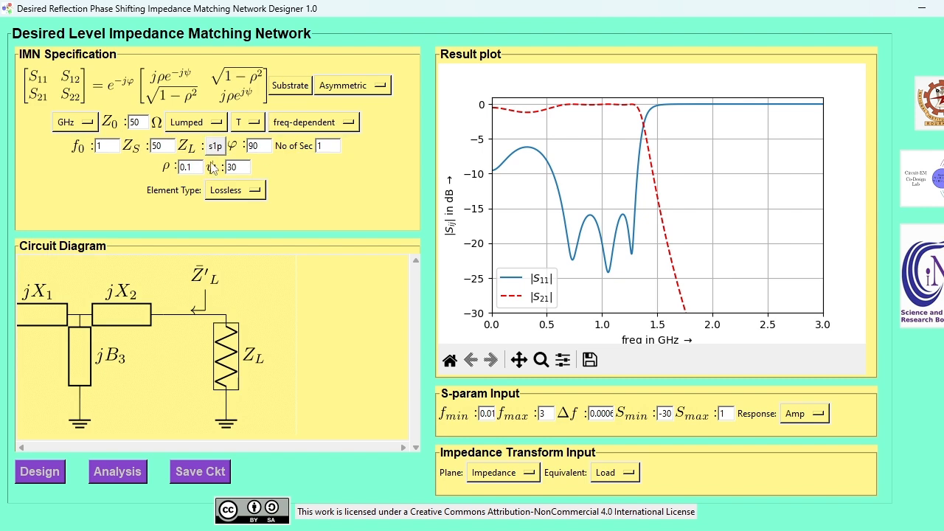
click(215, 146)
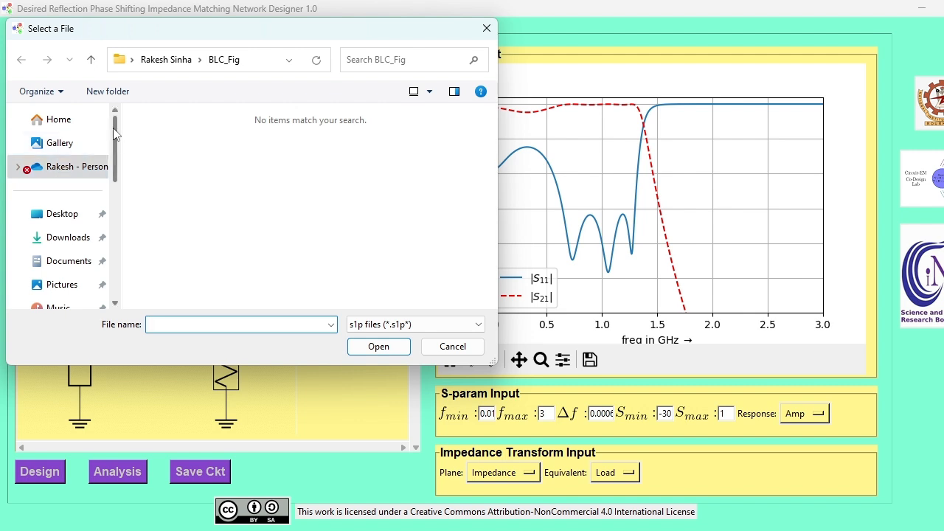
click(62, 218)
double_click(188, 138)
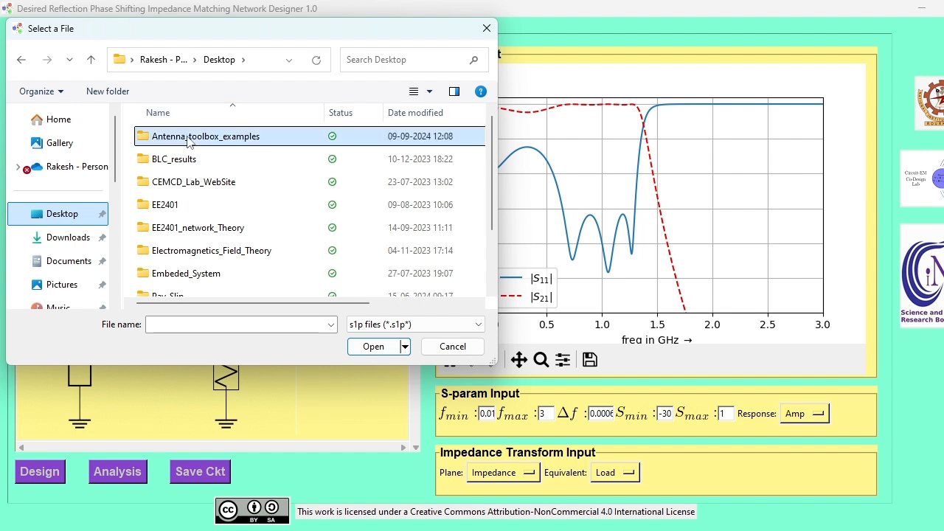
click(167, 143)
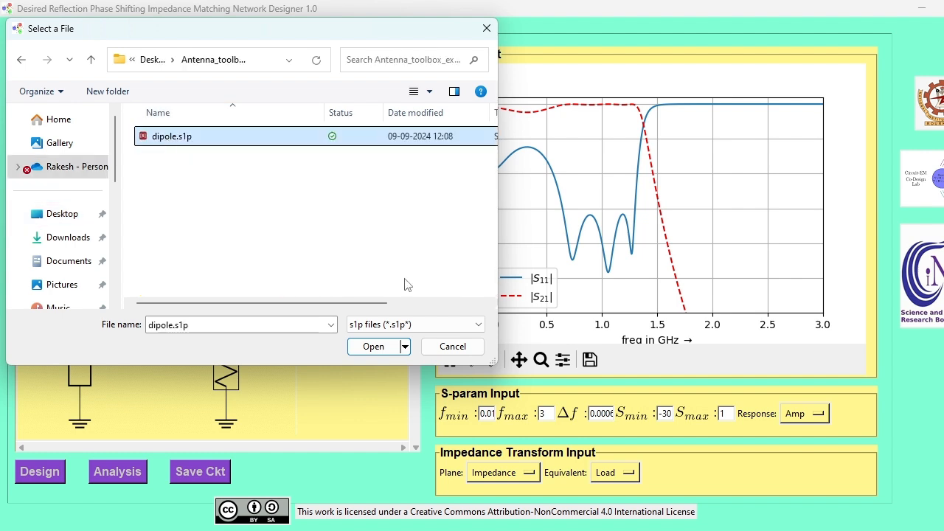
click(374, 350)
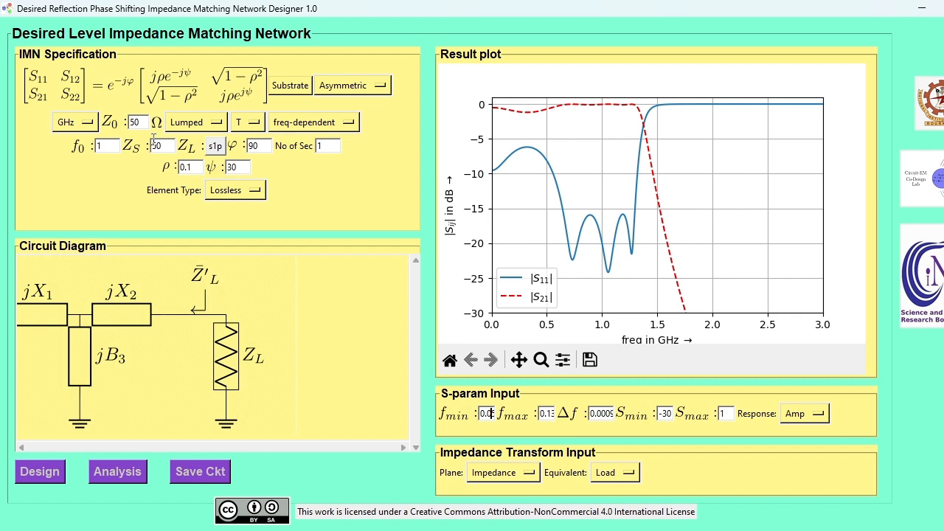
Step: Try to design the dipole matching network with f0 set to 0.8 GHz
drag(112, 146, 84, 145)
click(53, 475)
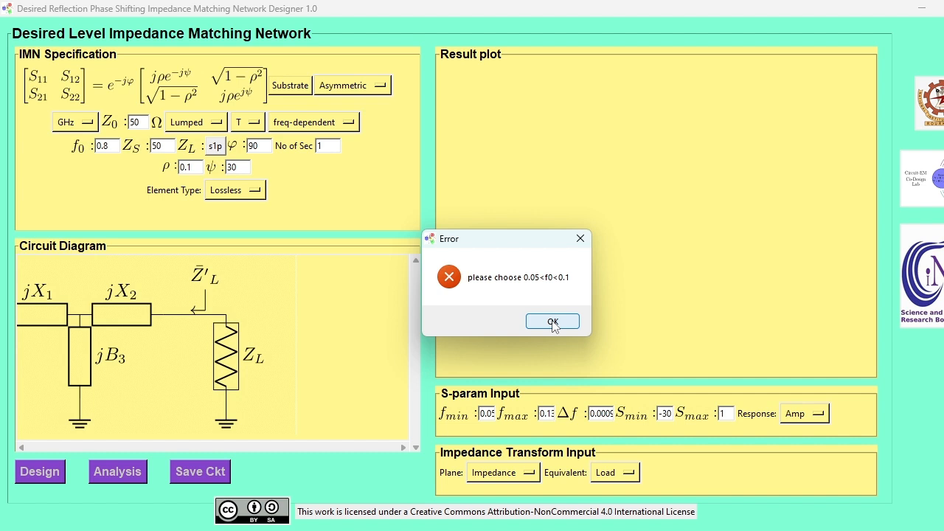
click(553, 322)
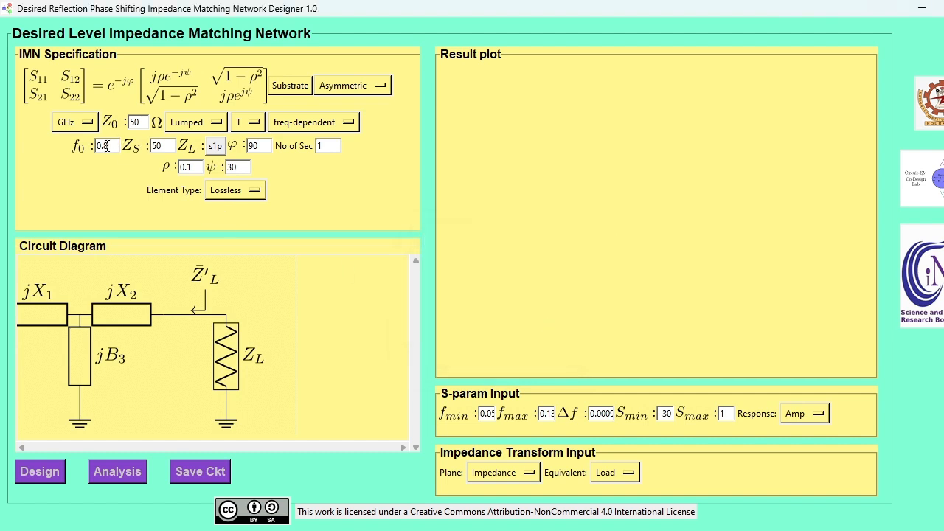
Step: Set f0 to 0.08 GHz, design the dipole matching network, and inspect the source end of its circuit
text(8)
click(48, 476)
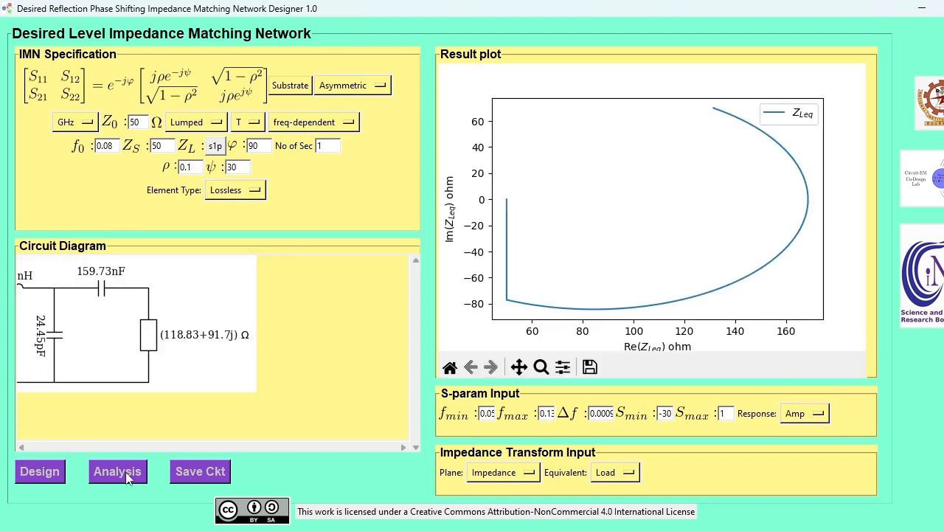
click(21, 448)
click(20, 447)
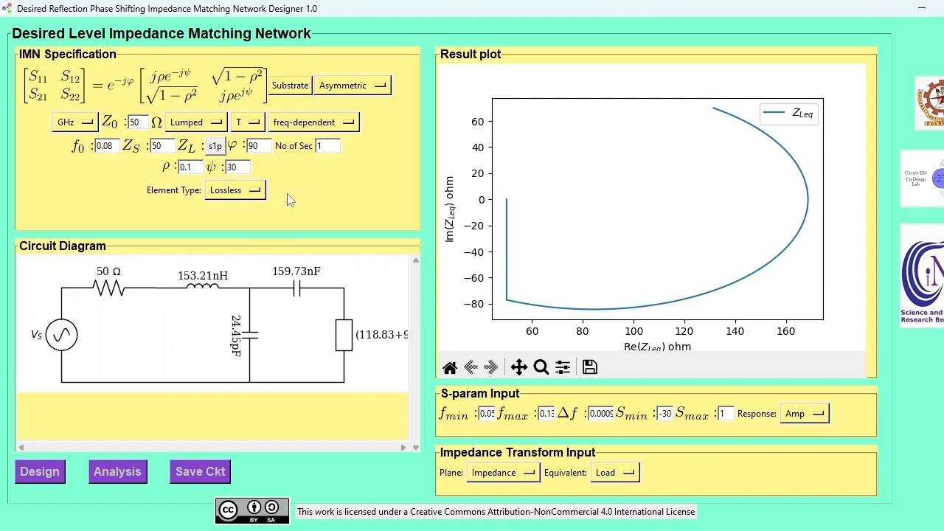
Step: Set the number of sections to 3 and φ to 270, and redesign and analyze the dipole matching network
drag(333, 145, 268, 140)
text(3)
drag(261, 146, 232, 147)
text(27)
click(49, 474)
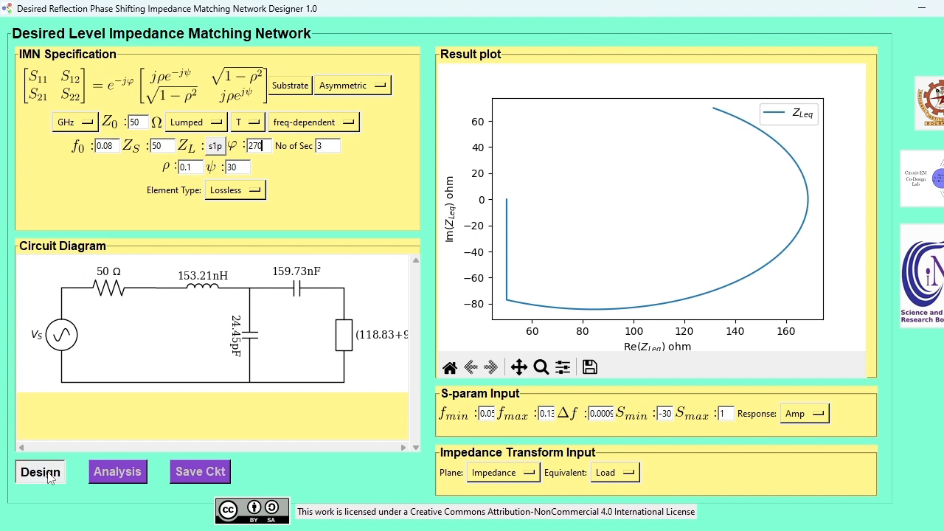
click(128, 475)
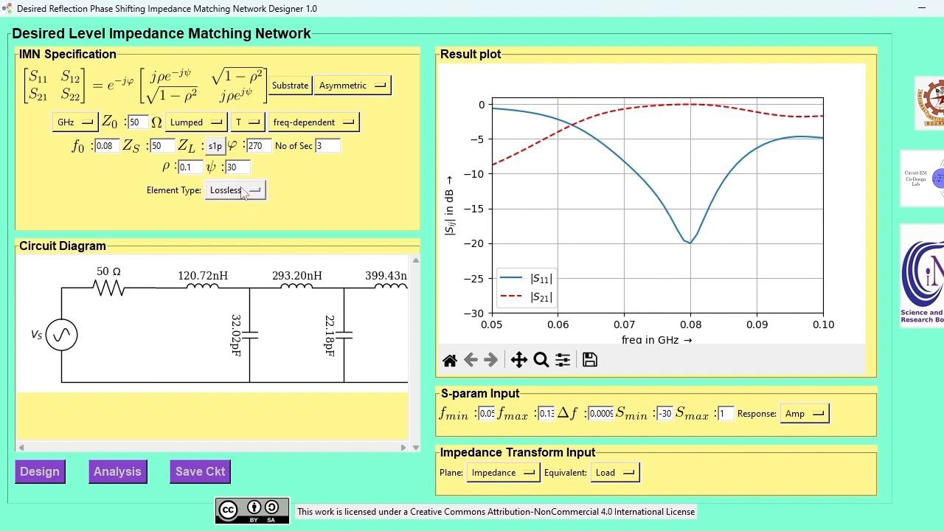
Step: Set the reflection phase ψ to 0 and redesign the three-section dipole matching network
drag(240, 168, 226, 169)
key(BackSpace)
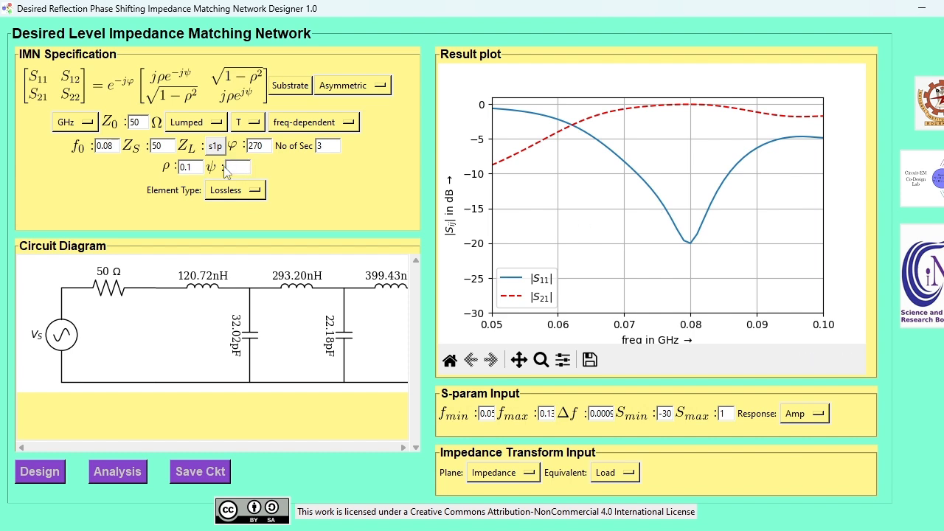
text(0)
click(51, 476)
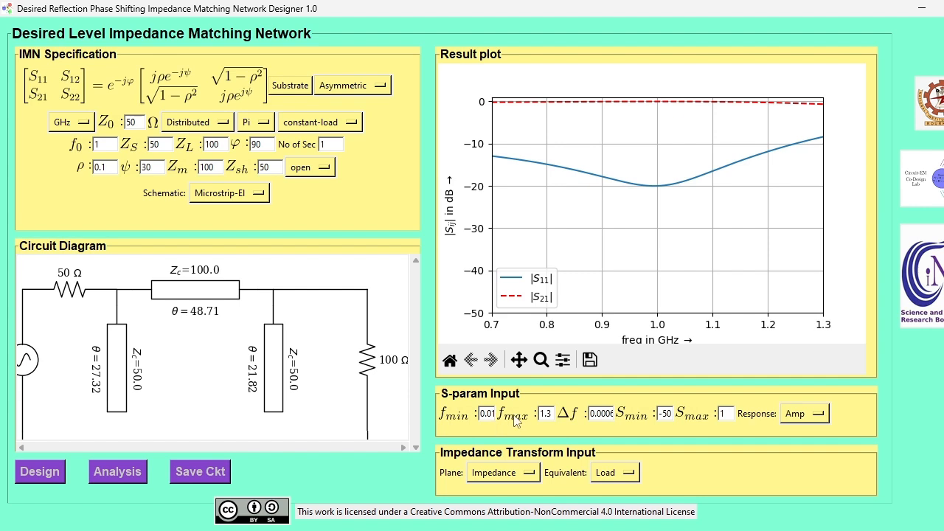
Step: Set f_max to 3 GHz and S_min to -30, and replot the S-parameters of the distributed Pi network
drag(555, 414, 525, 414)
text(3)
key(Tab)
key(Tab)
click(666, 414)
click(110, 472)
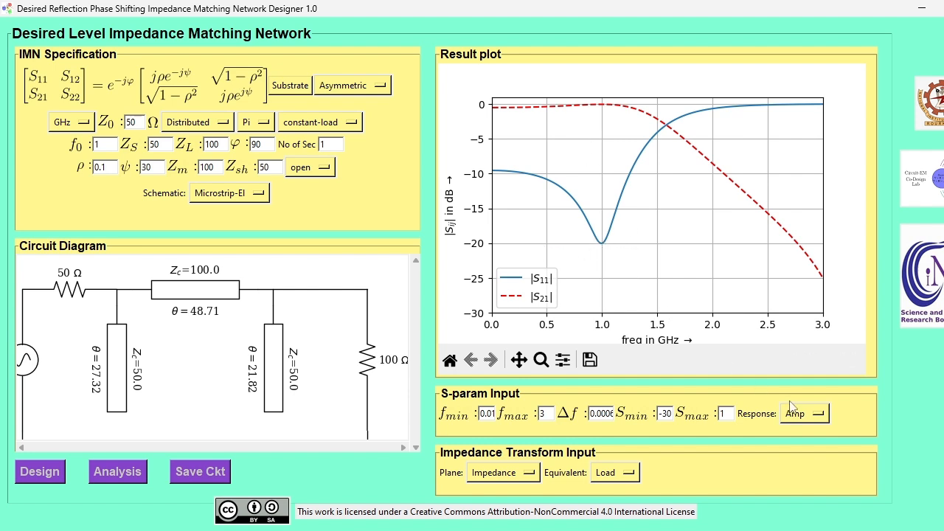
Step: View the Phase and Delay responses of the distributed Pi network and return the plot to Amp
click(811, 419)
click(815, 447)
click(816, 418)
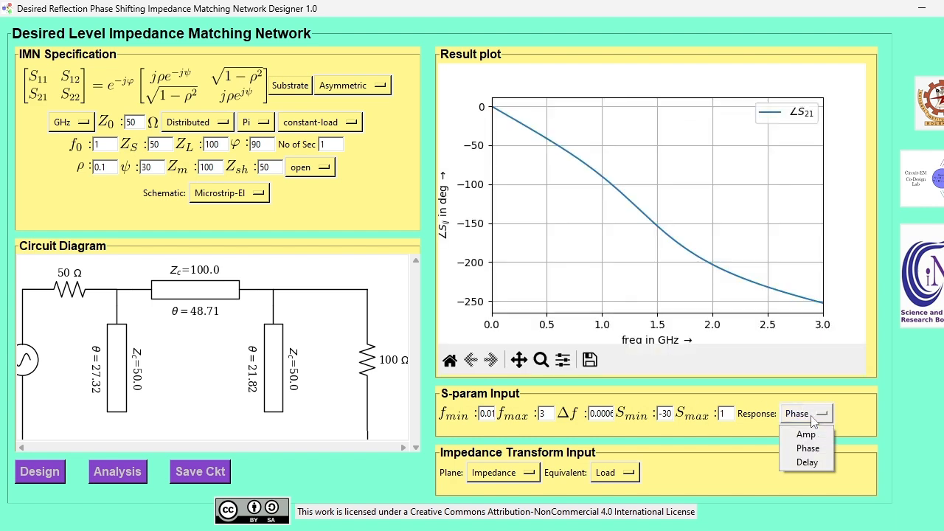
click(809, 434)
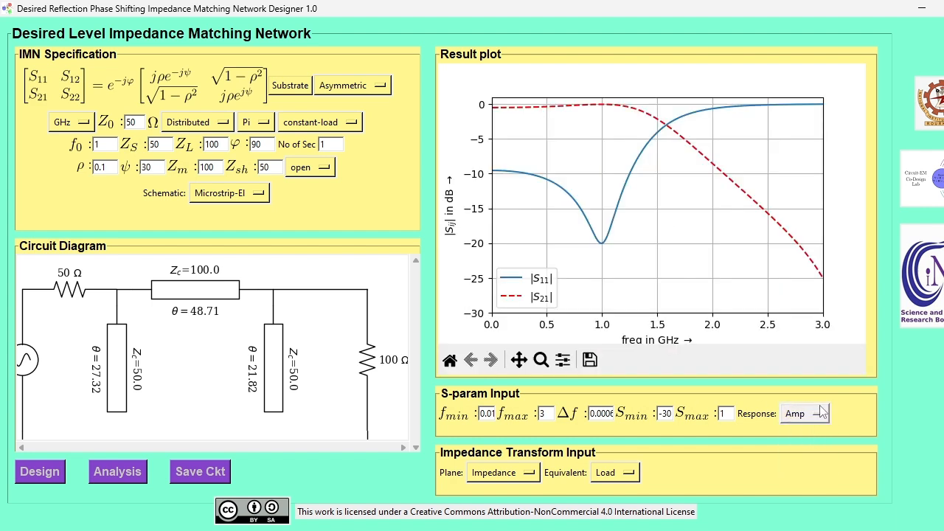
click(819, 417)
click(819, 461)
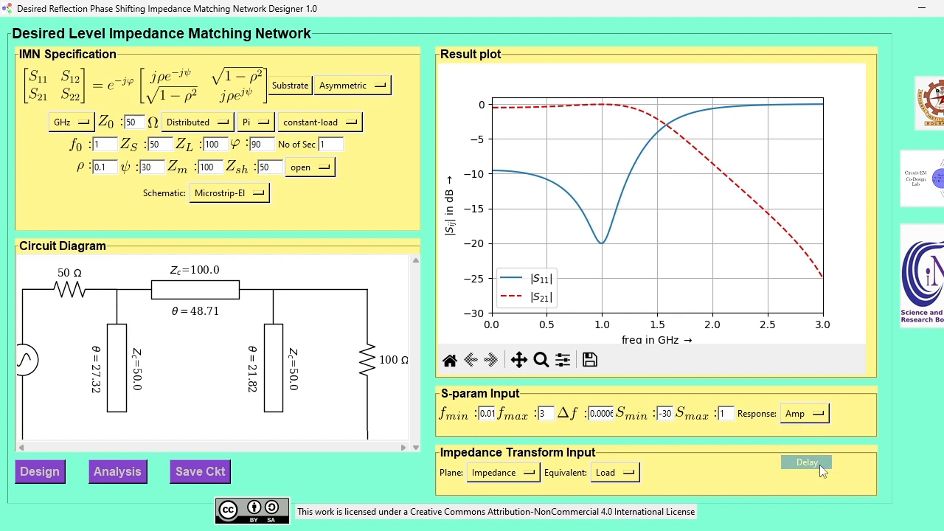
click(807, 418)
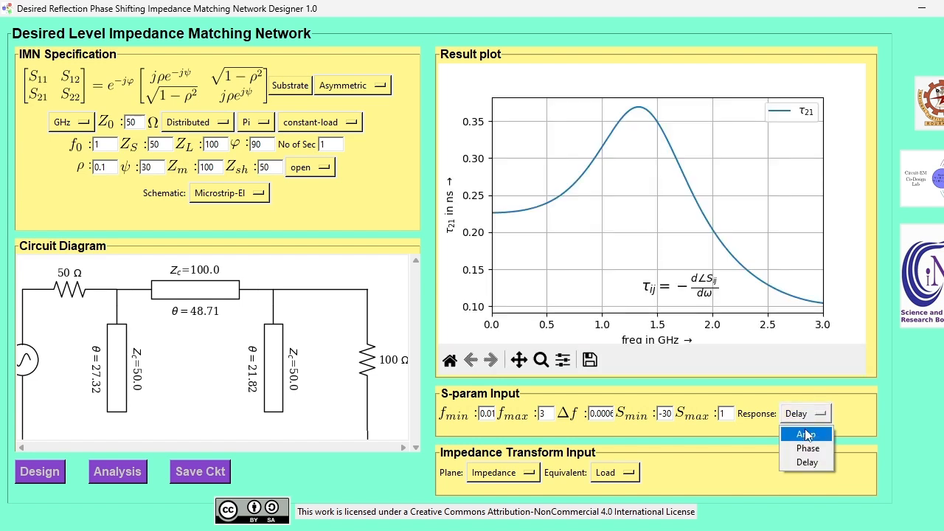
click(807, 435)
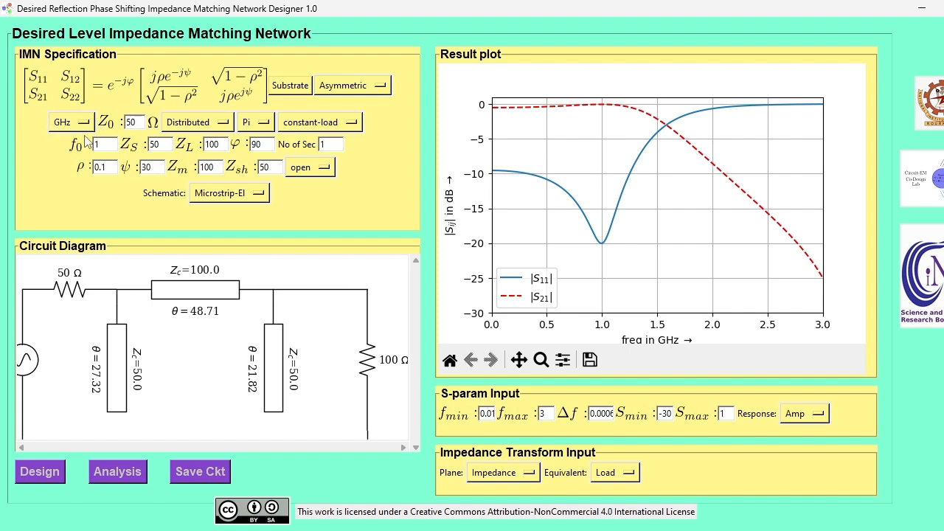
Step: Set the number of sections to 5 and φ to 450, and try to design the distributed Pi network
double_click(332, 144)
double_click(266, 143)
text(45)
click(53, 478)
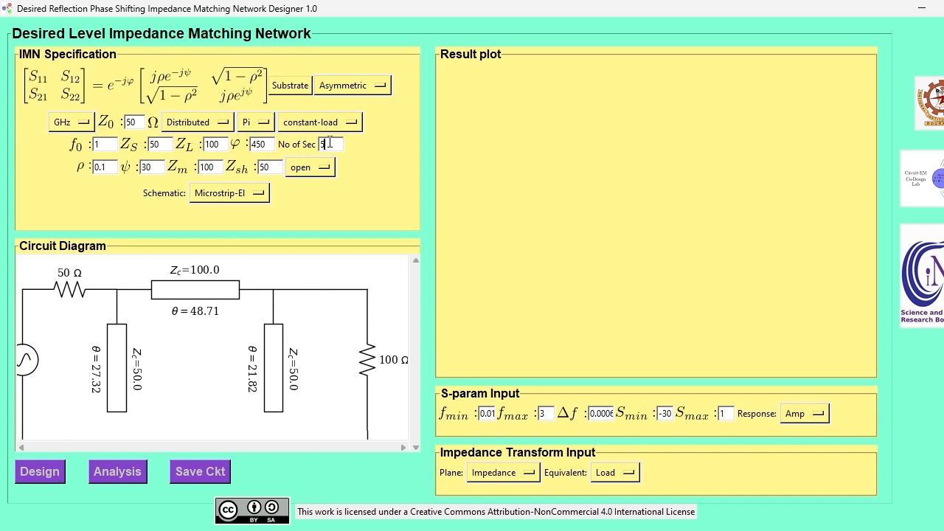
Step: Set the number of sections to 2, redesign the distributed Pi network, and inspect the load end of its circuit
drag(330, 144, 303, 147)
key(BackSpace)
text(2)
click(48, 474)
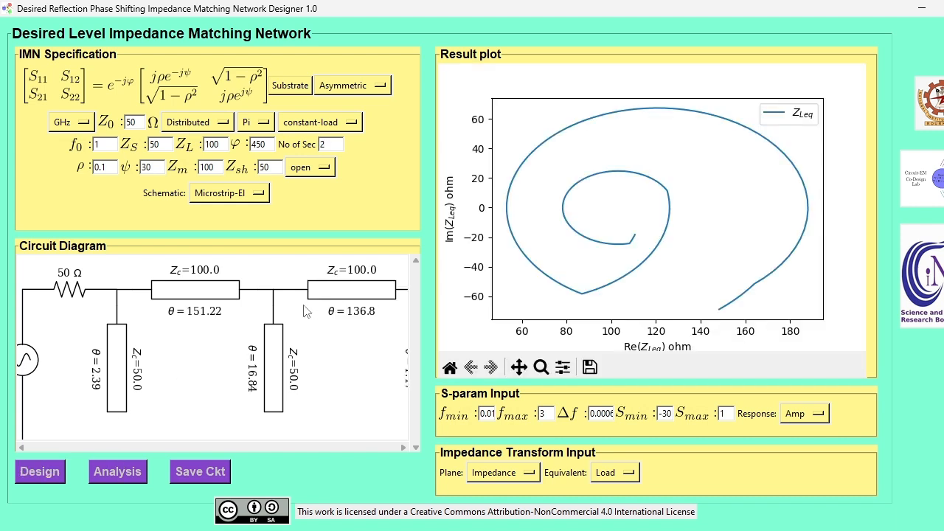
click(401, 447)
click(401, 447)
click(400, 446)
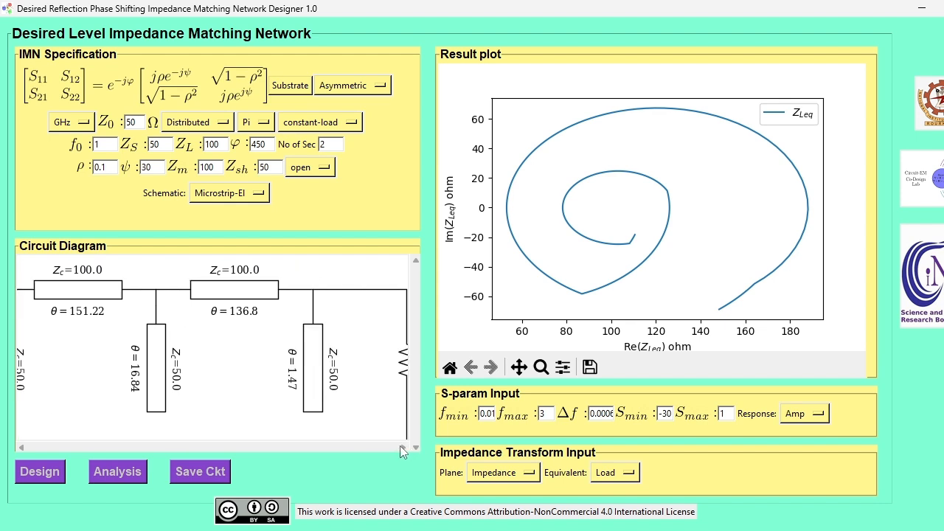
click(399, 446)
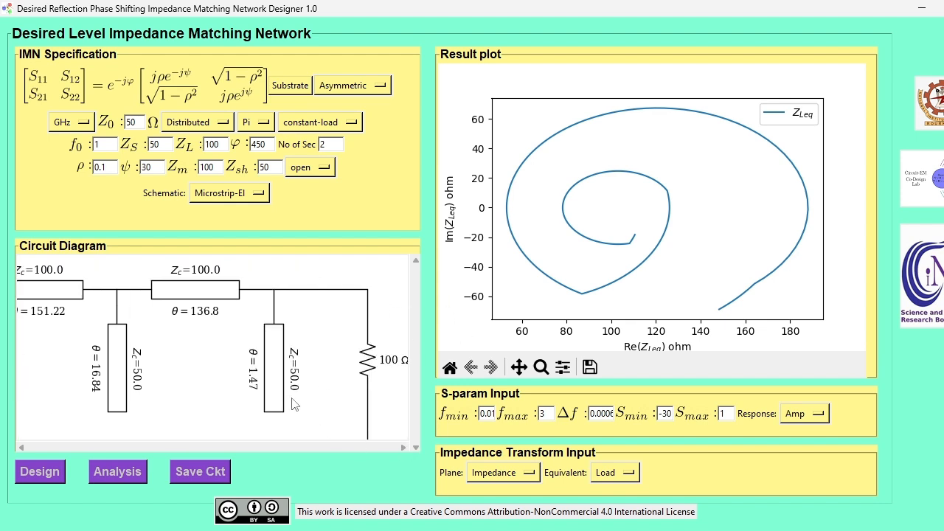
Step: Plot the S-parameters of the two-section Pi network, set φ to 150, and redesign and analyze it again
click(118, 472)
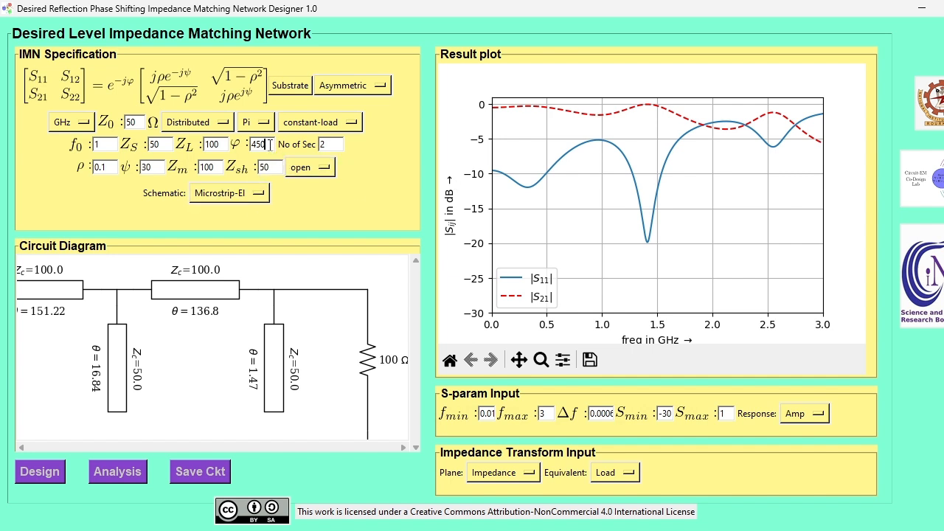
drag(266, 144, 261, 143)
key(BackSpace)
drag(262, 146, 251, 145)
text(150)
click(41, 478)
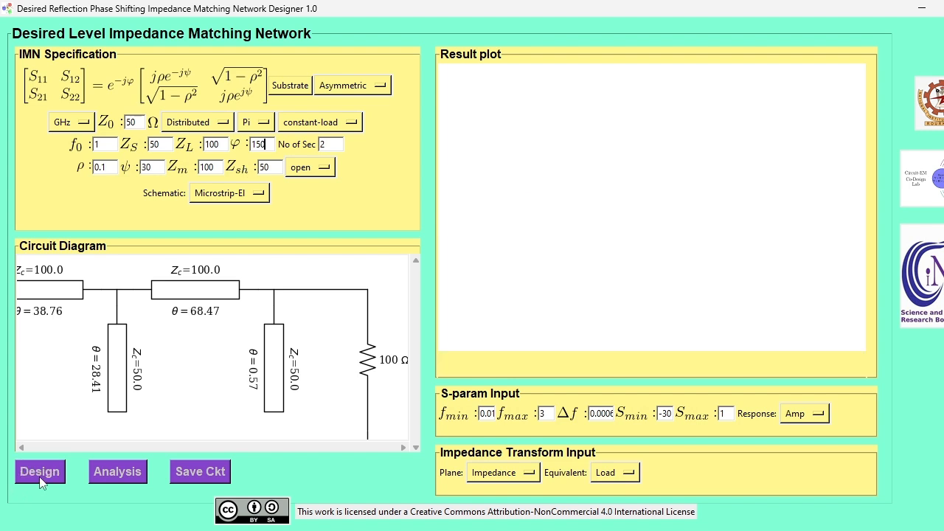
click(113, 473)
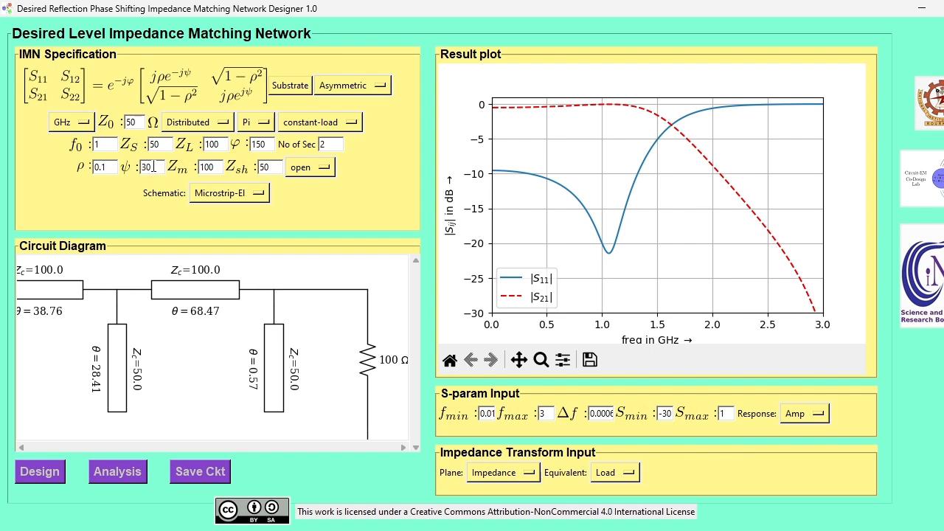
Step: Set ψ to 0, redesign the distributed Pi network, and replot its S-parameters
double_click(148, 166)
text(0)
click(47, 474)
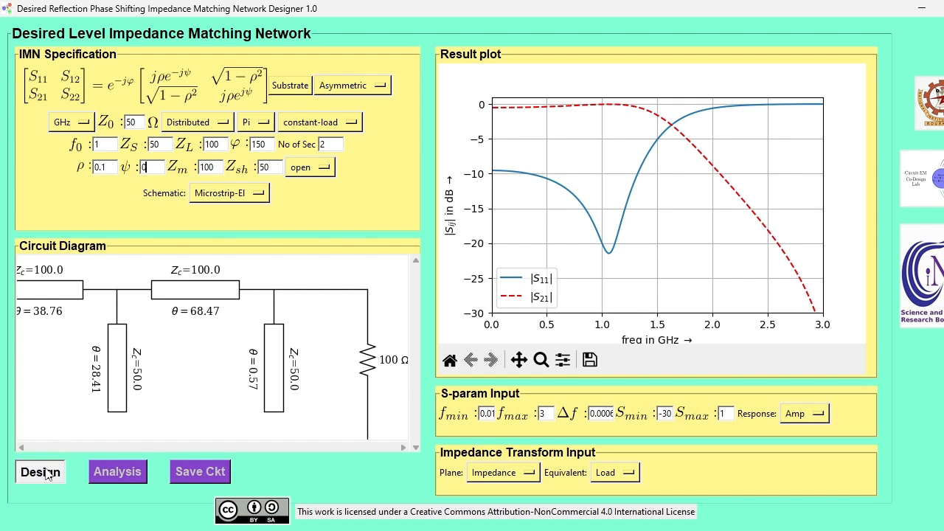
click(128, 473)
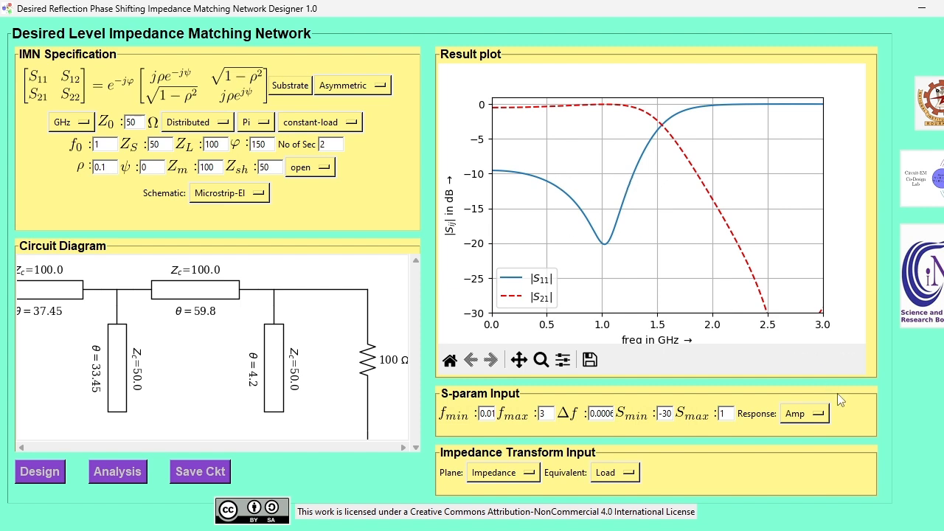
Step: View the Phase response of the redesigned Pi network, followed by its Delay response
click(811, 418)
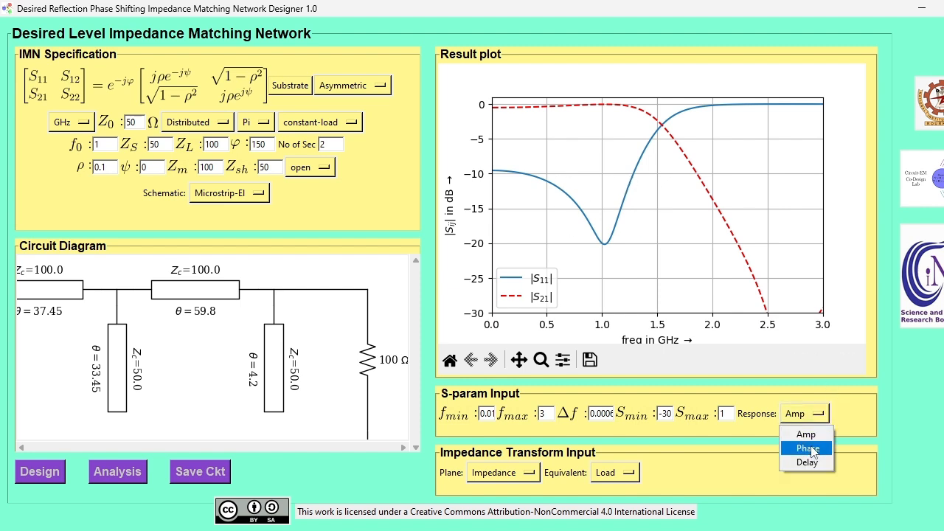
click(819, 414)
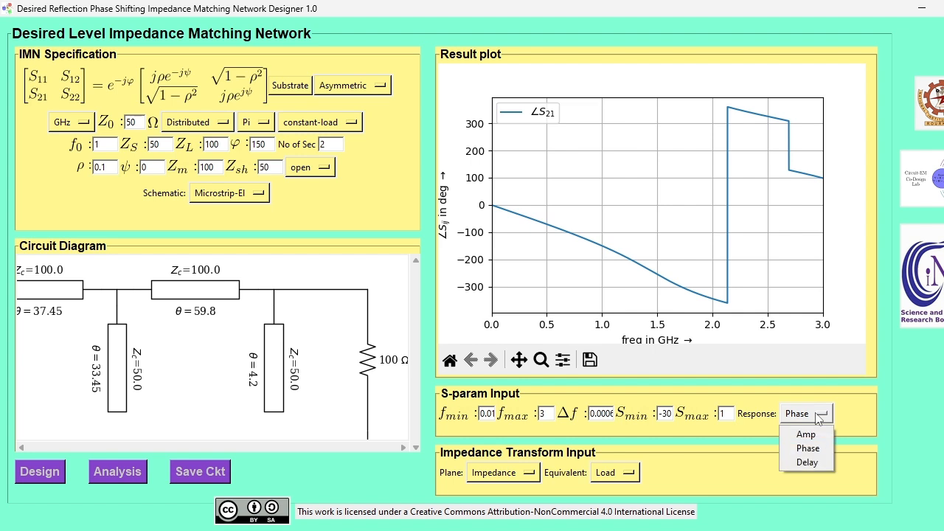
click(807, 463)
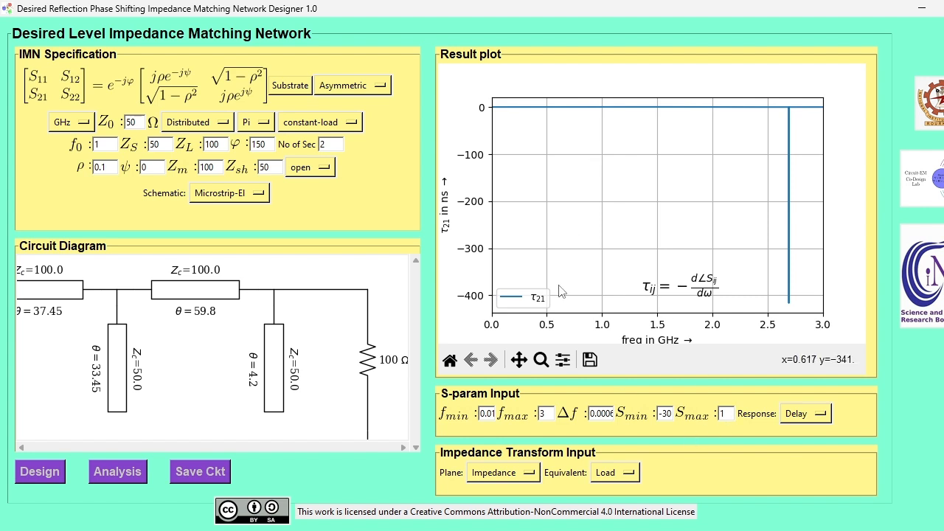
Step: Zoom the delay plot in on the τ21 curve between about 1 and 2.1 GHz
click(542, 360)
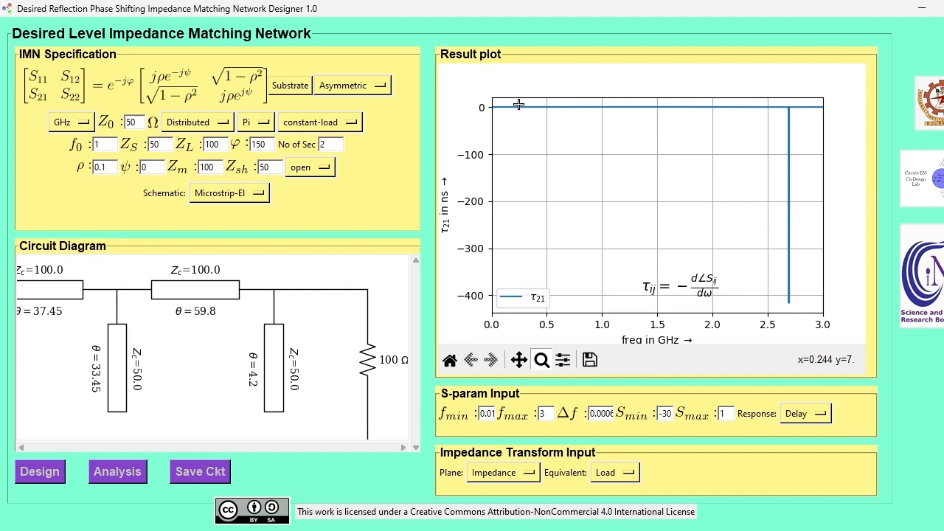
drag(519, 105, 787, 110)
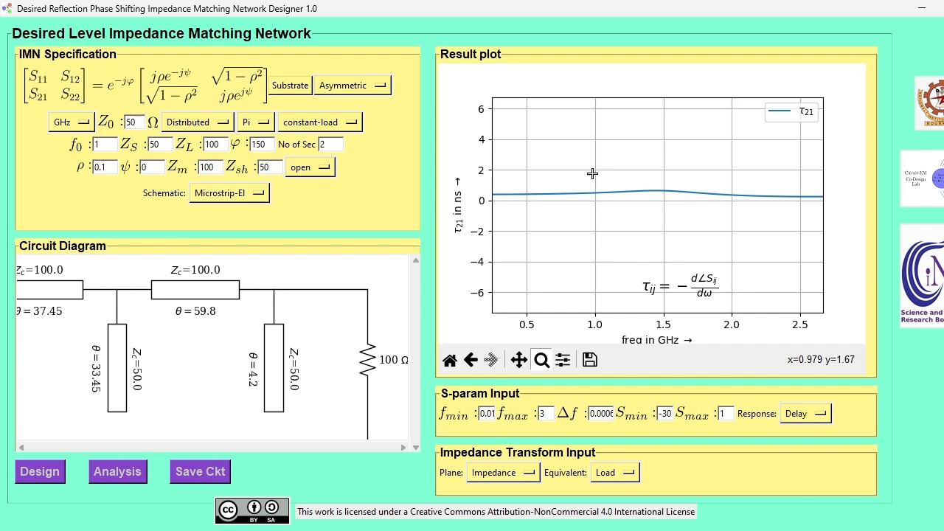
drag(596, 170, 748, 218)
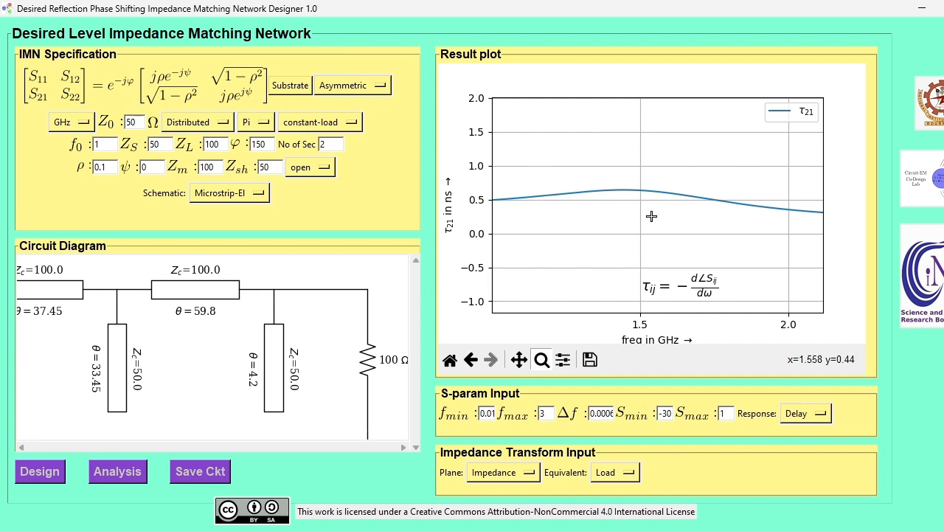